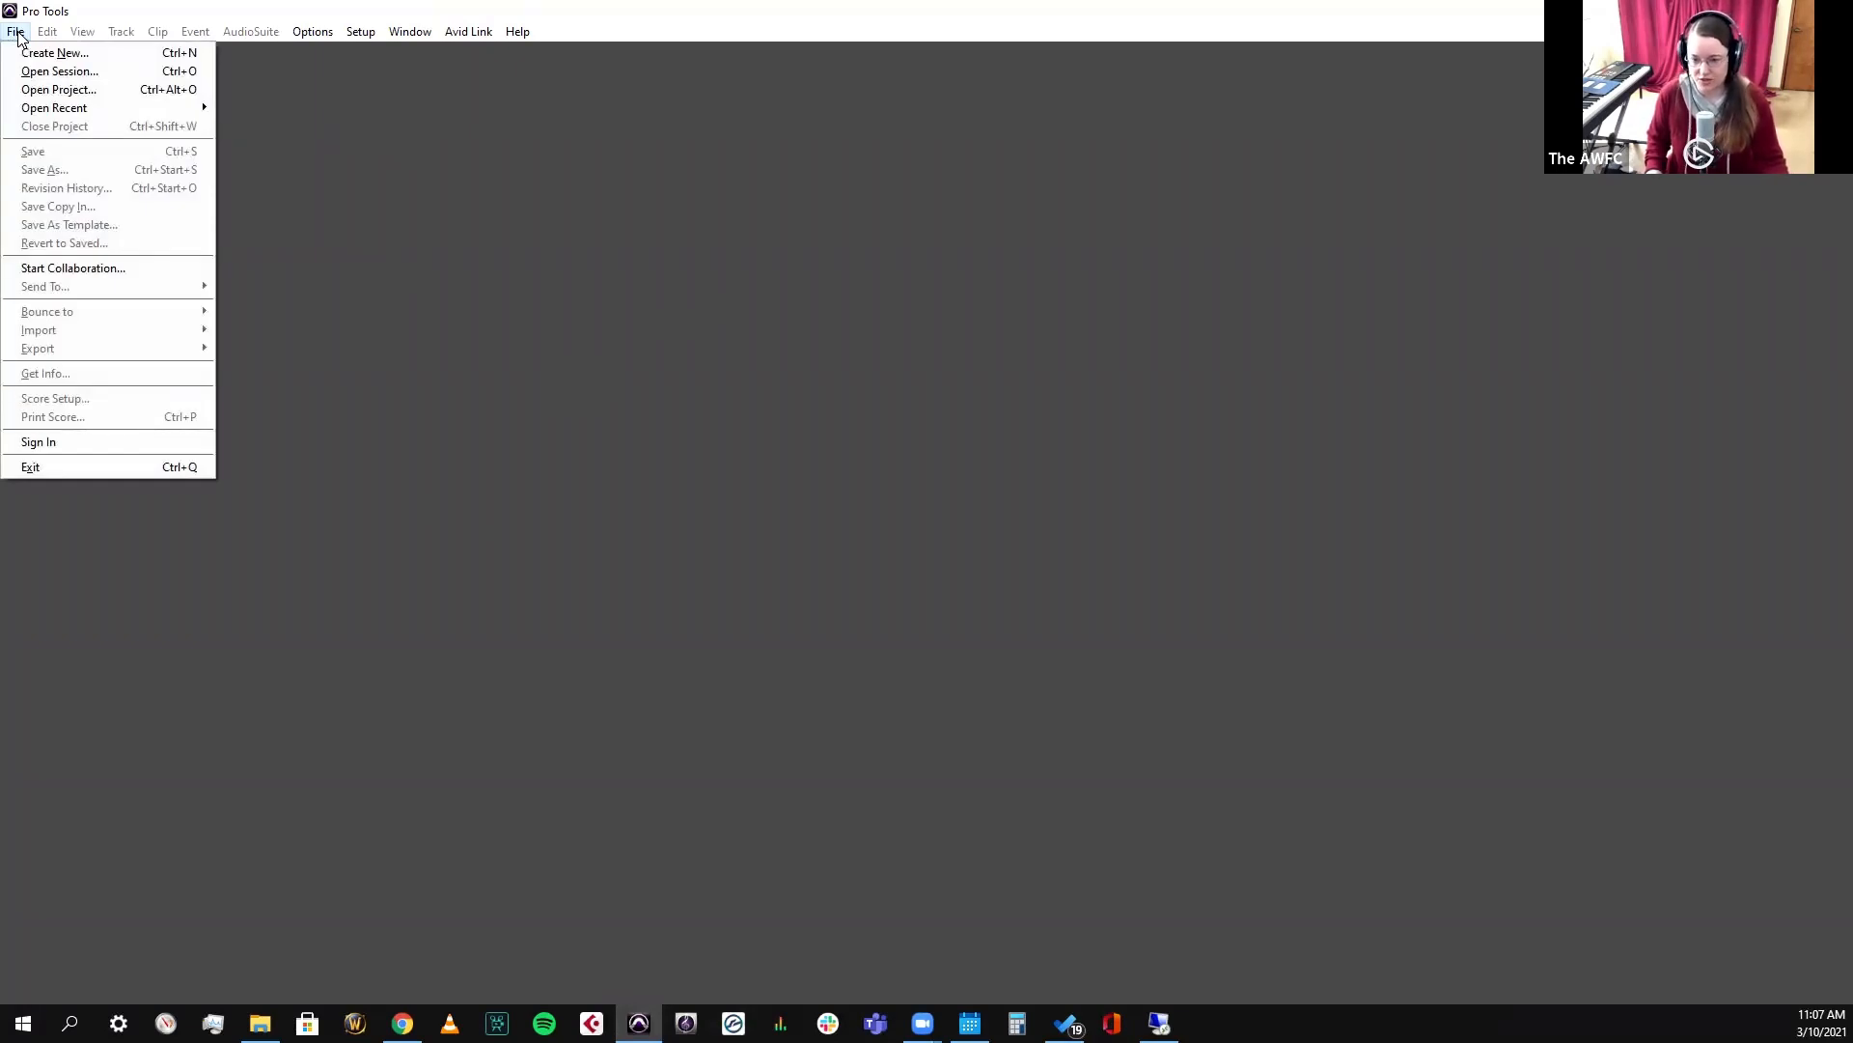
Start a new local session and name it "MEGA 2M18 PT Session"
left_click(58, 53)
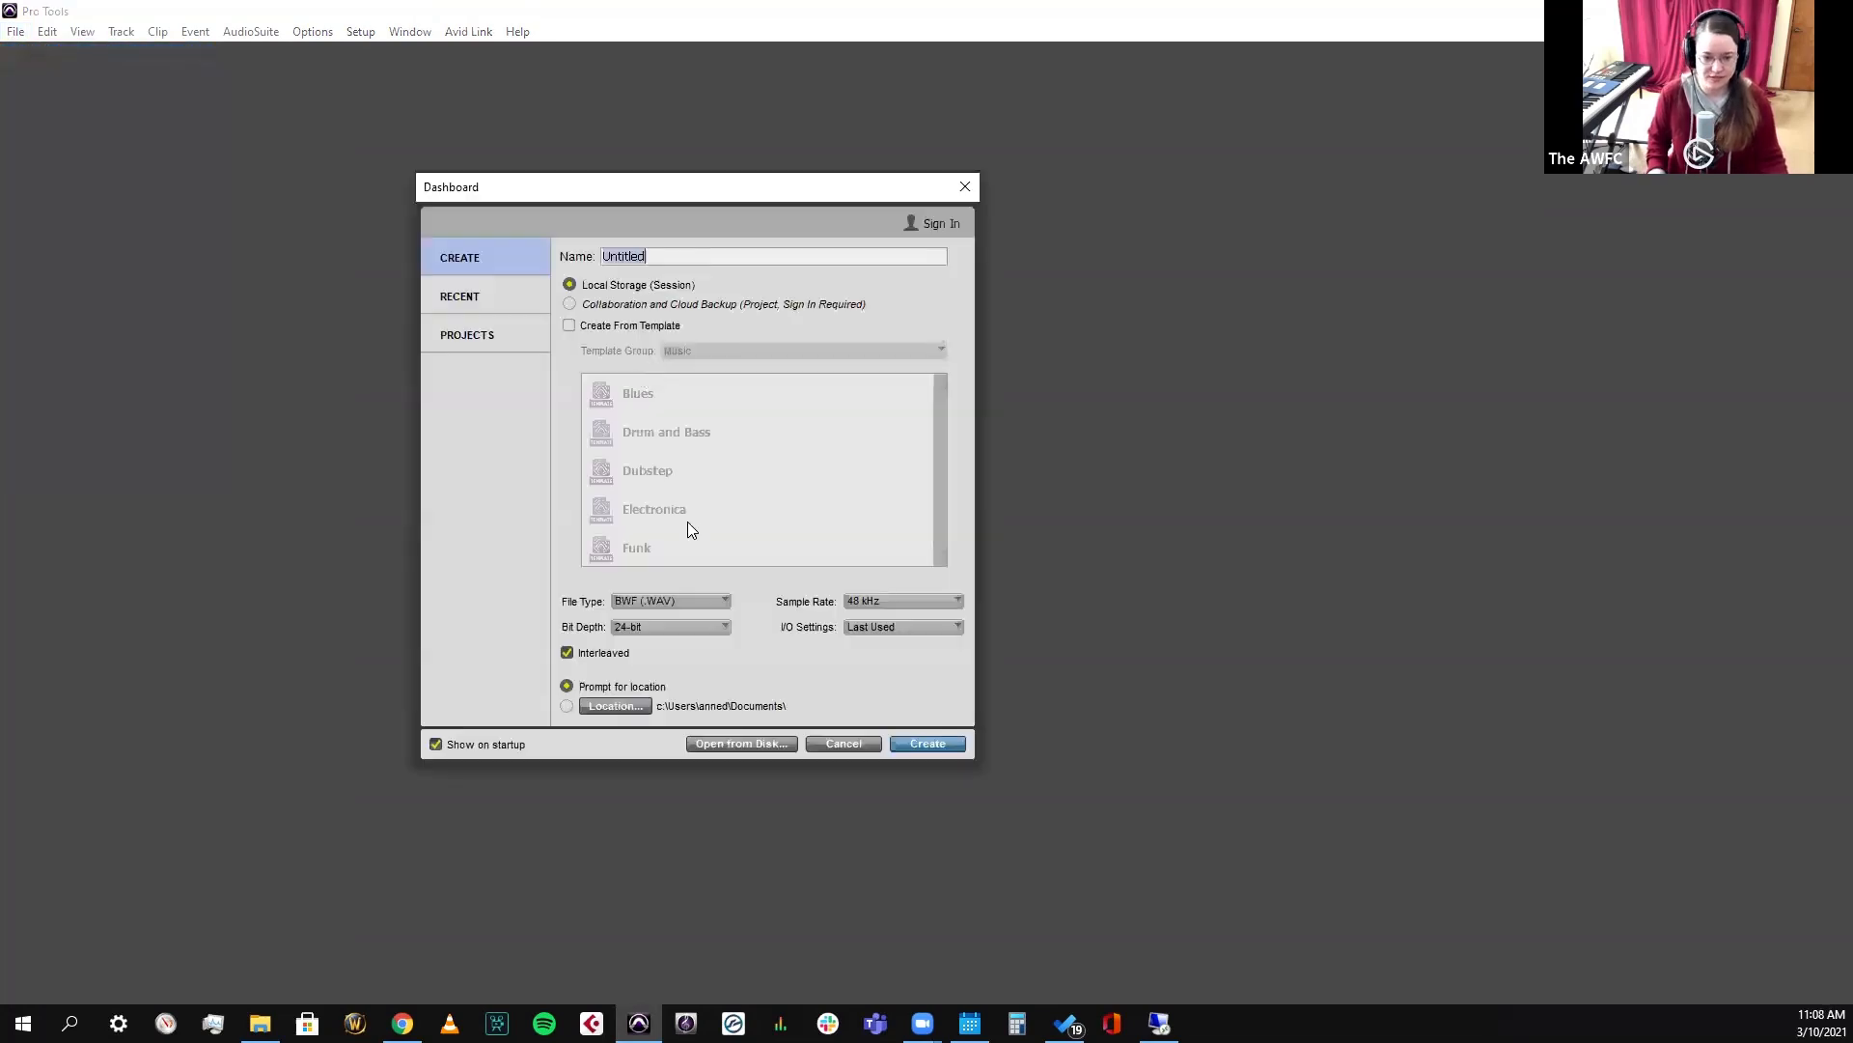
type("MEGA")
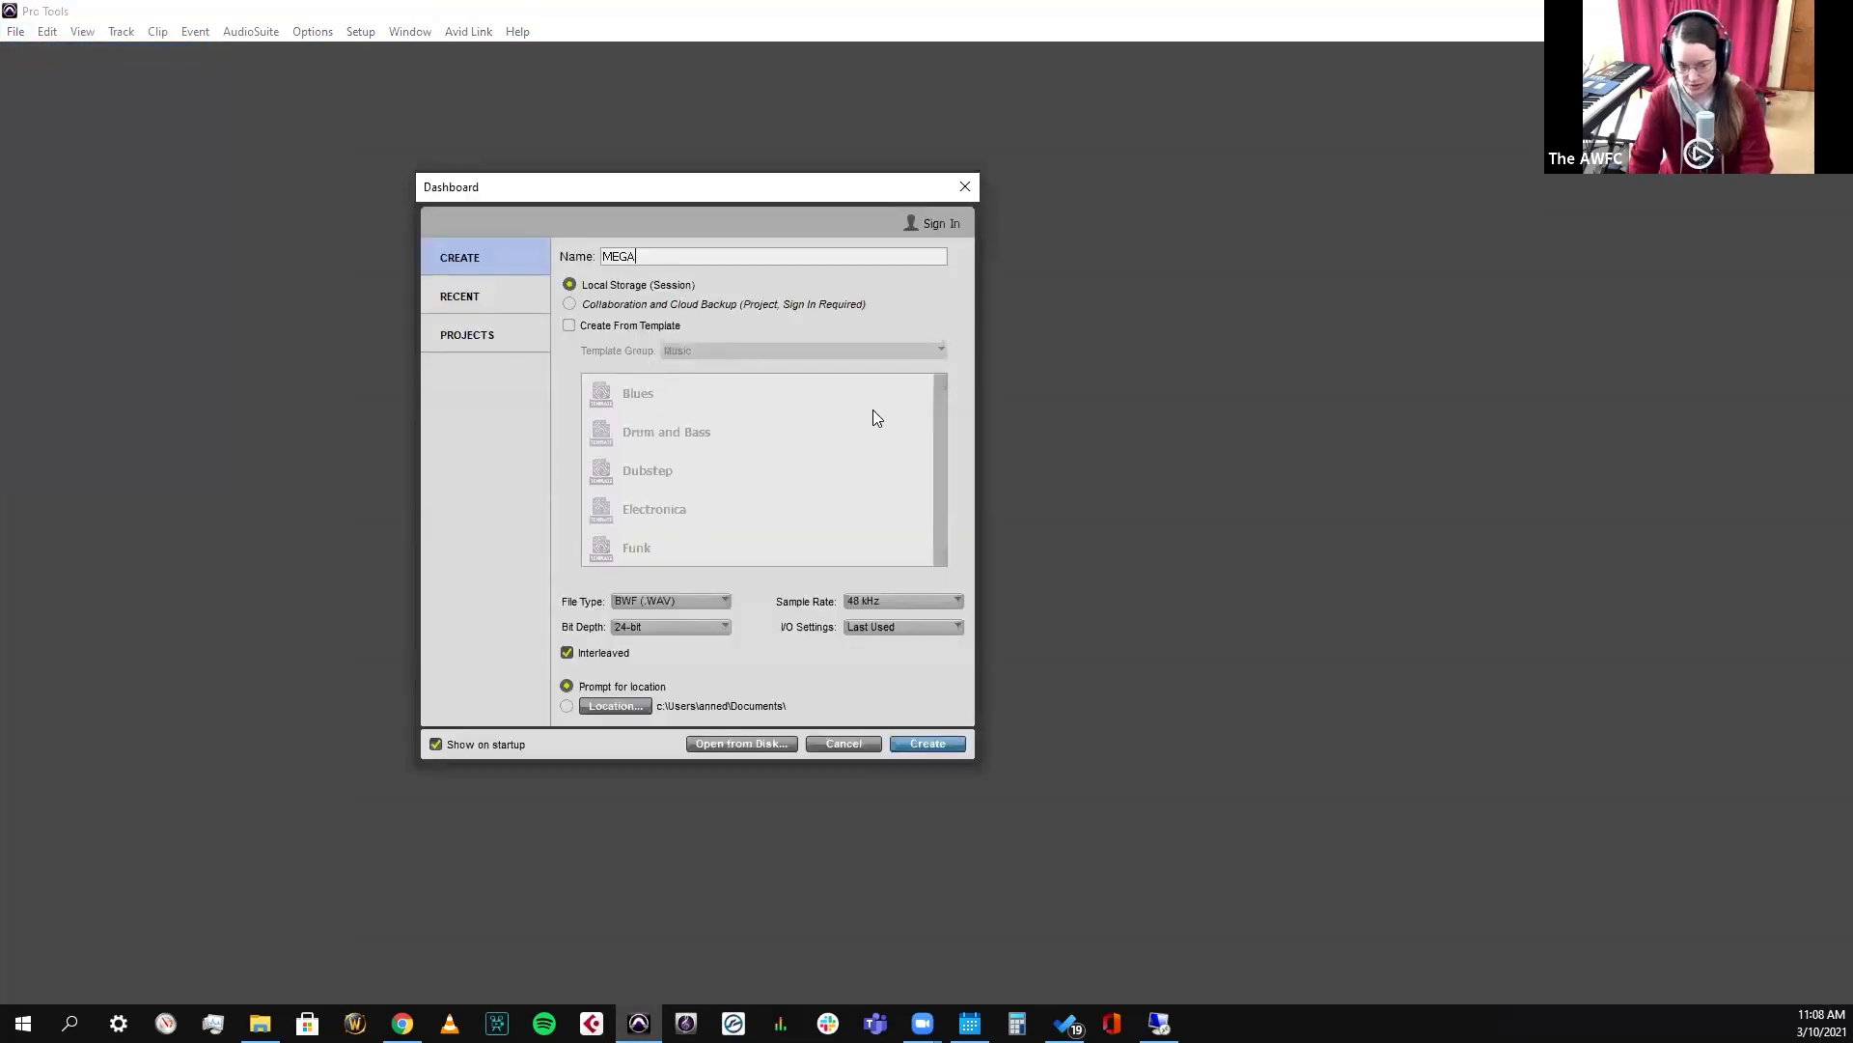
type(" 2M1")
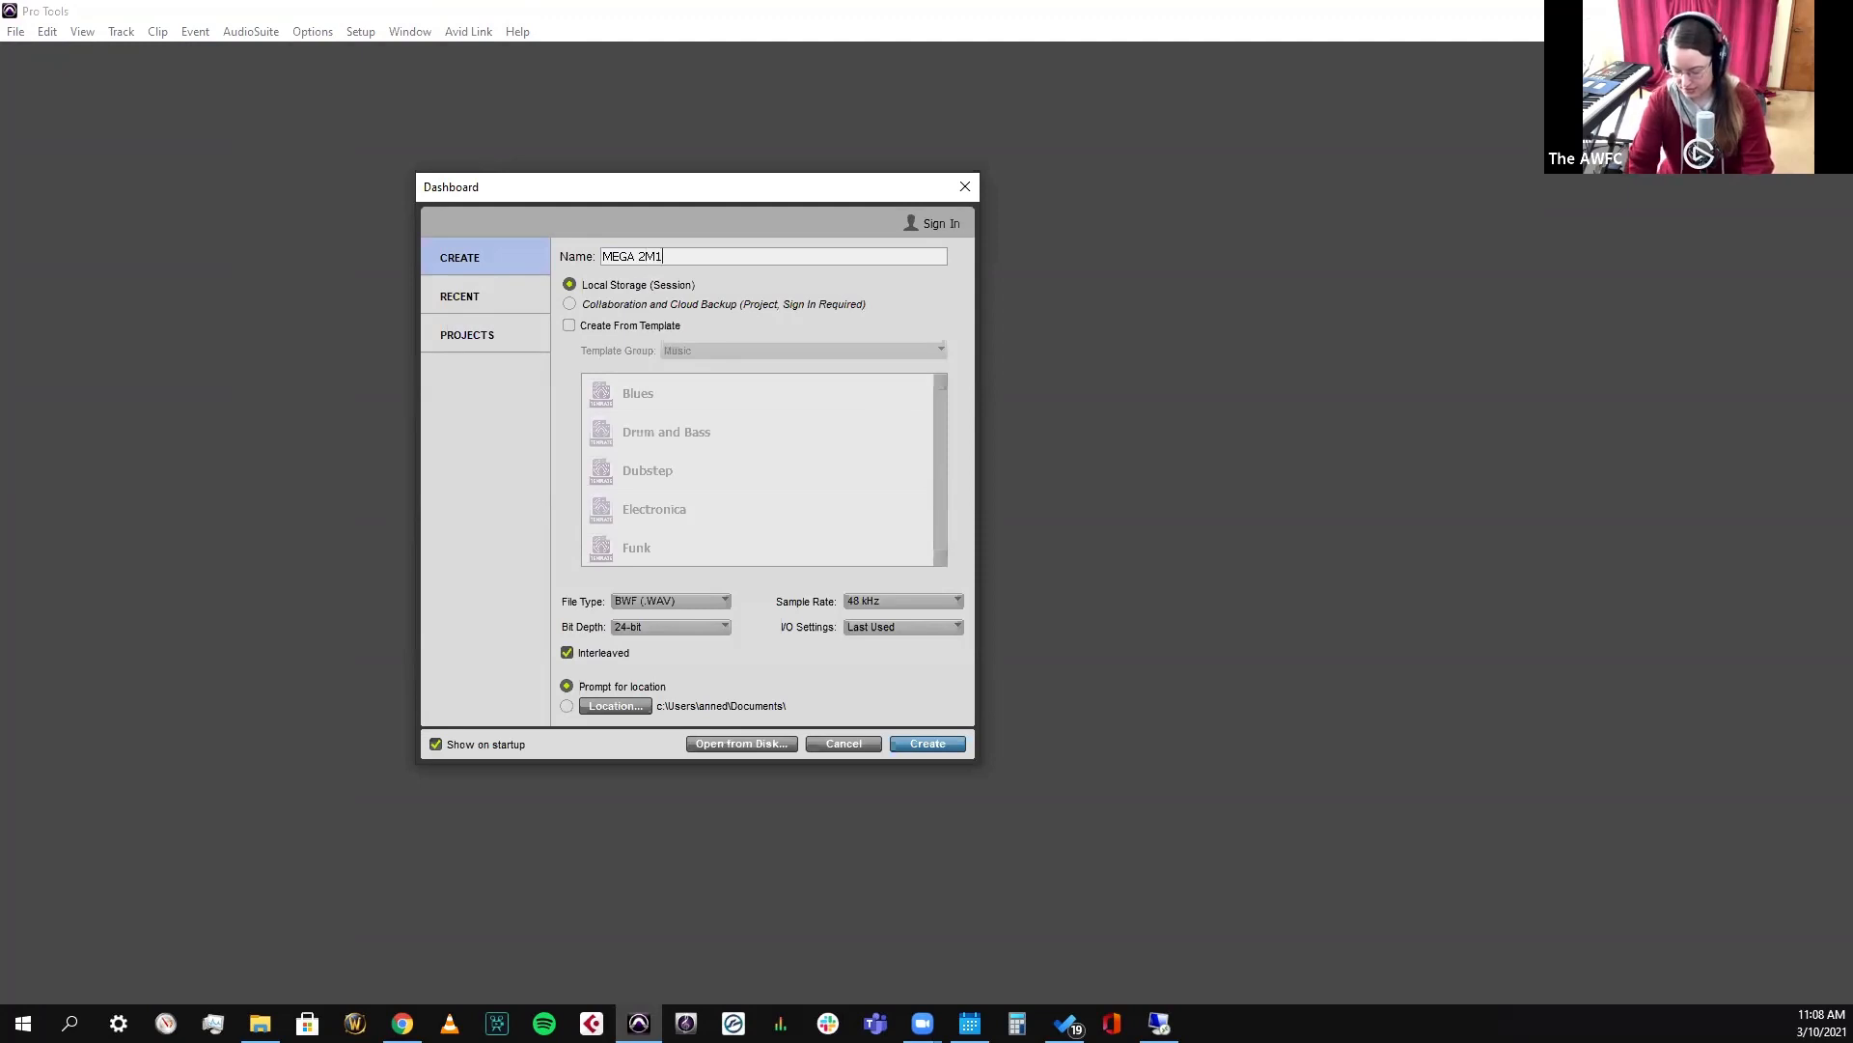
type("8 PT Sessio")
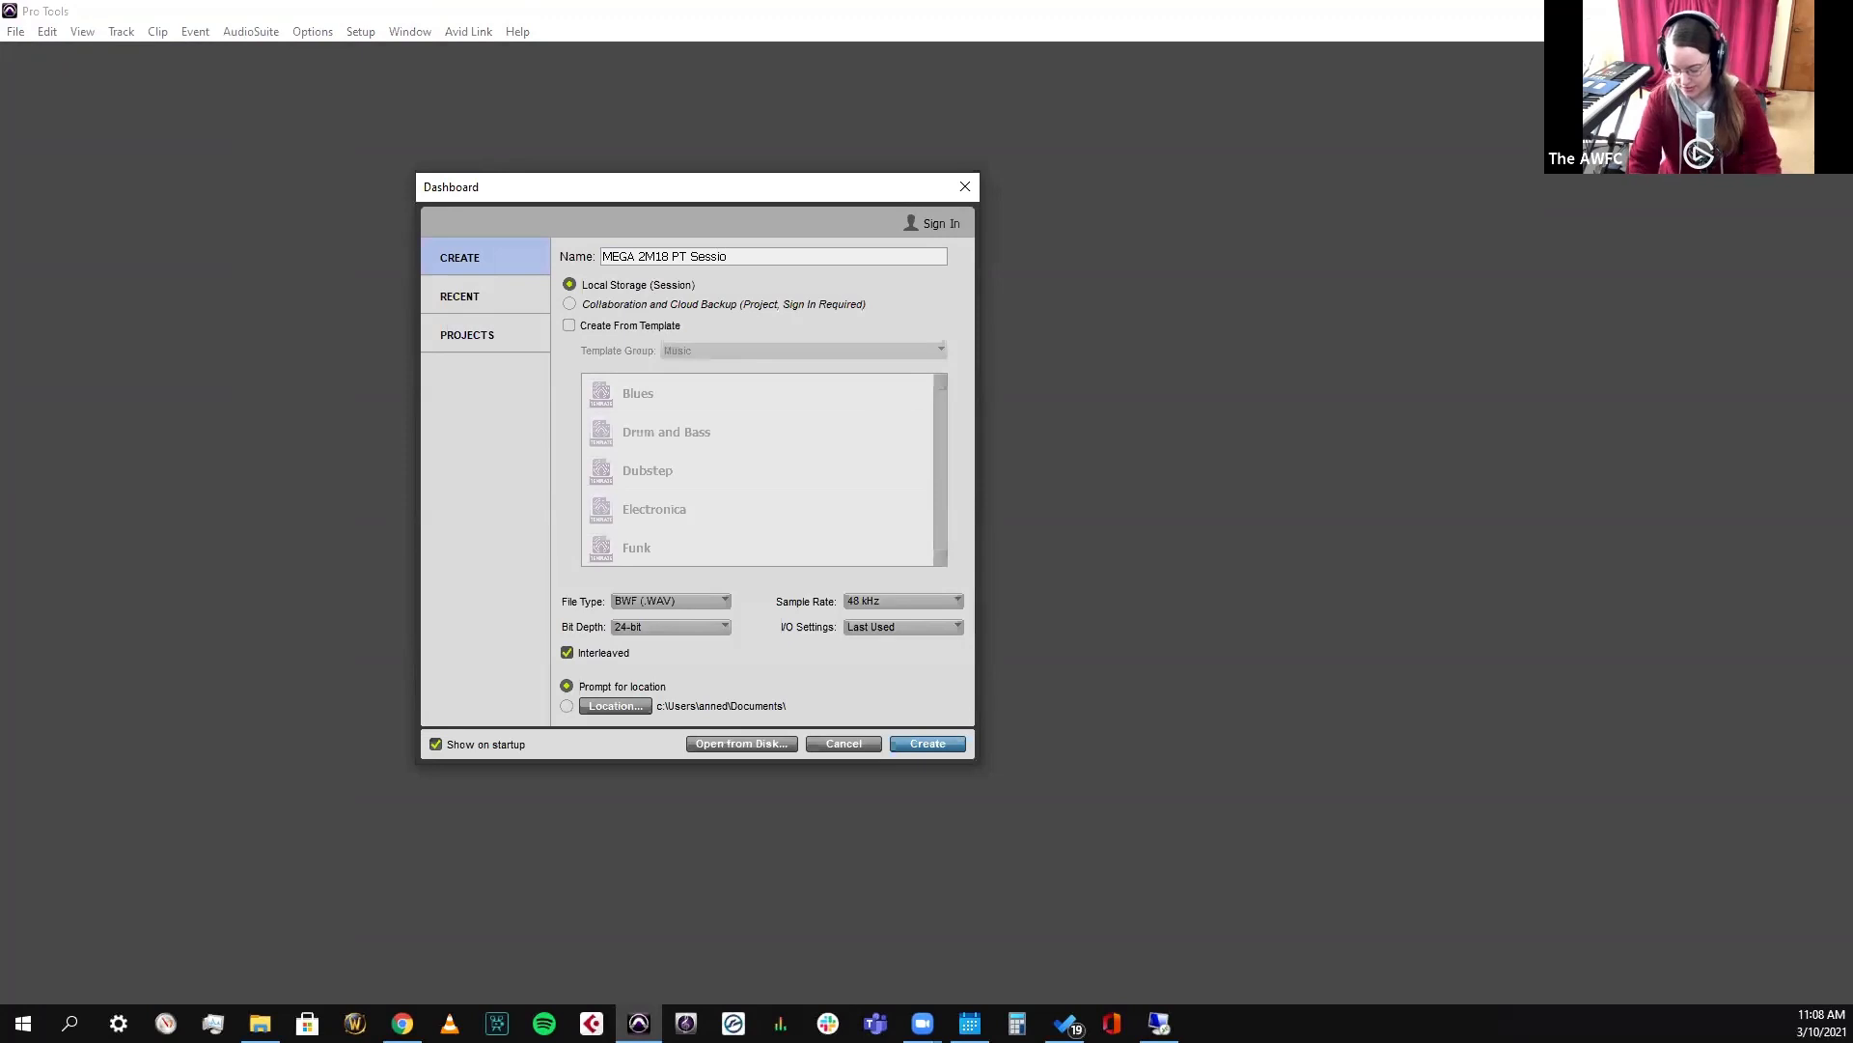
type("n")
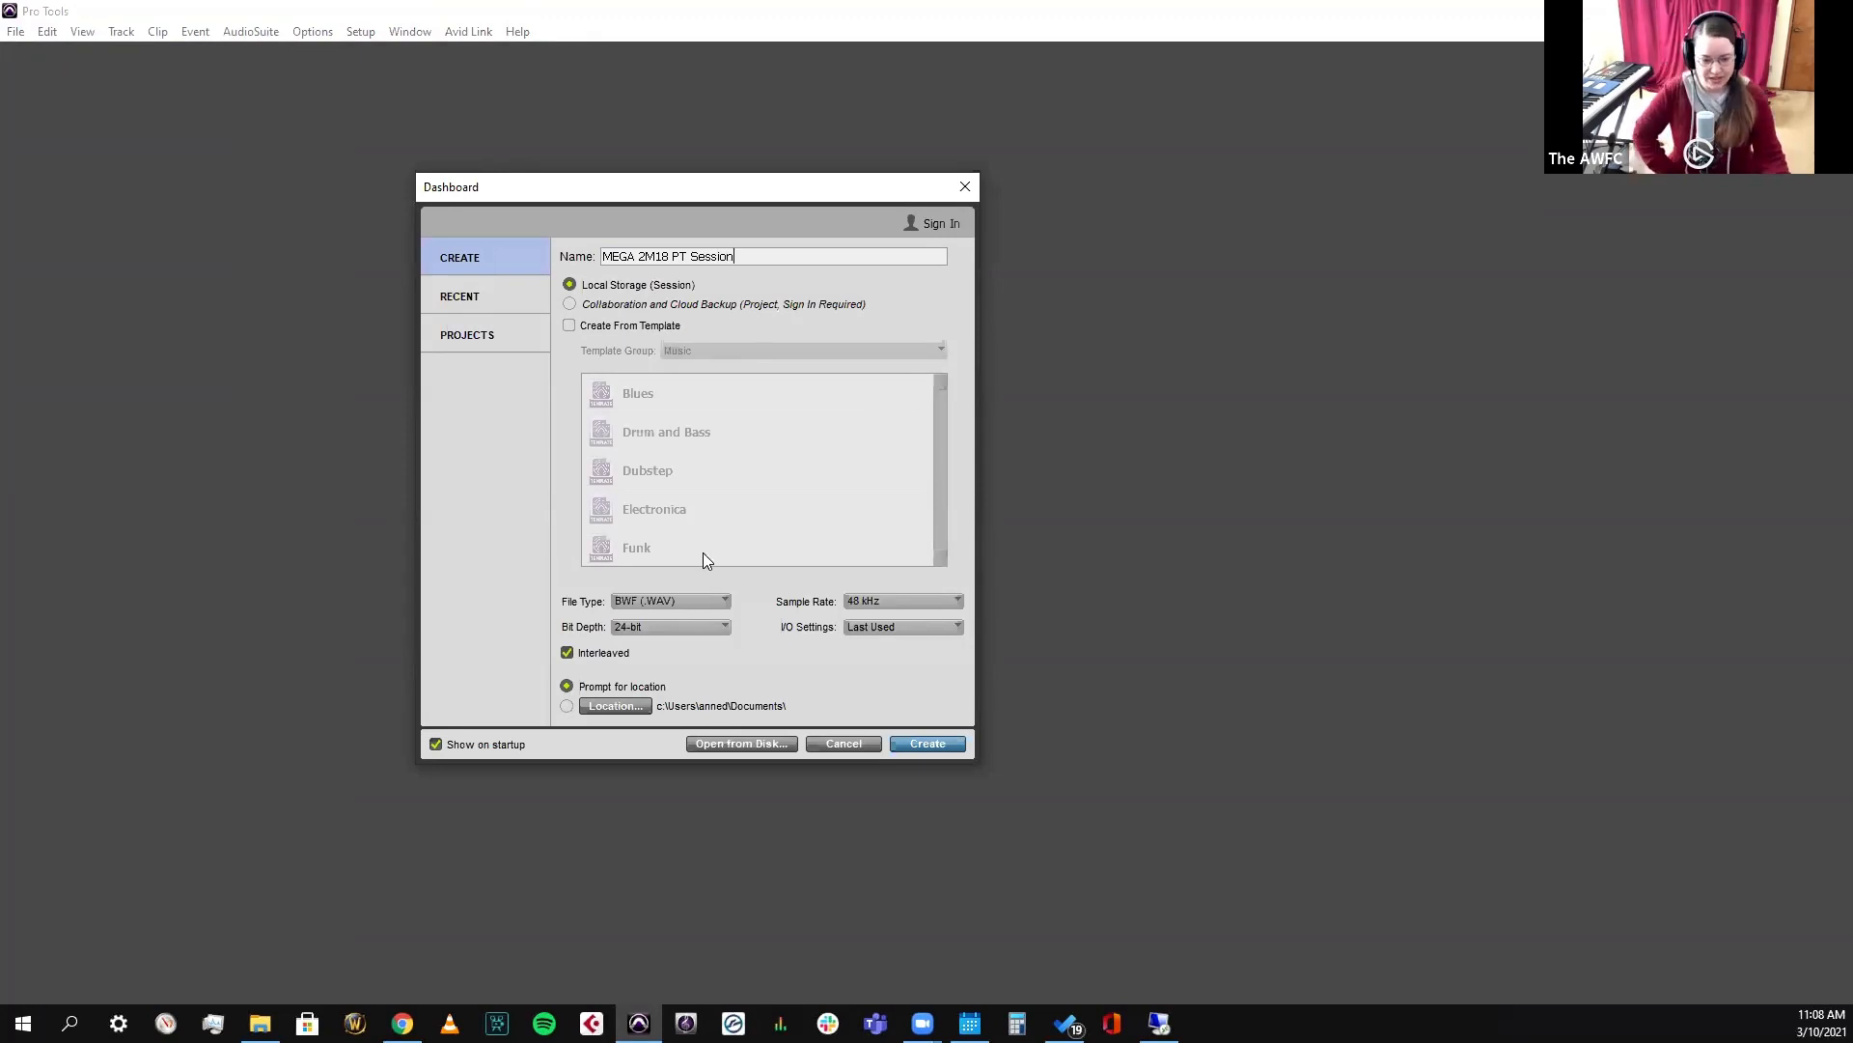
Configure the new session with 24-bit depth, a 48 kHz sample rate and Stereo Mix I/O settings
left_click(661, 629)
left_click(722, 651)
left_click(890, 601)
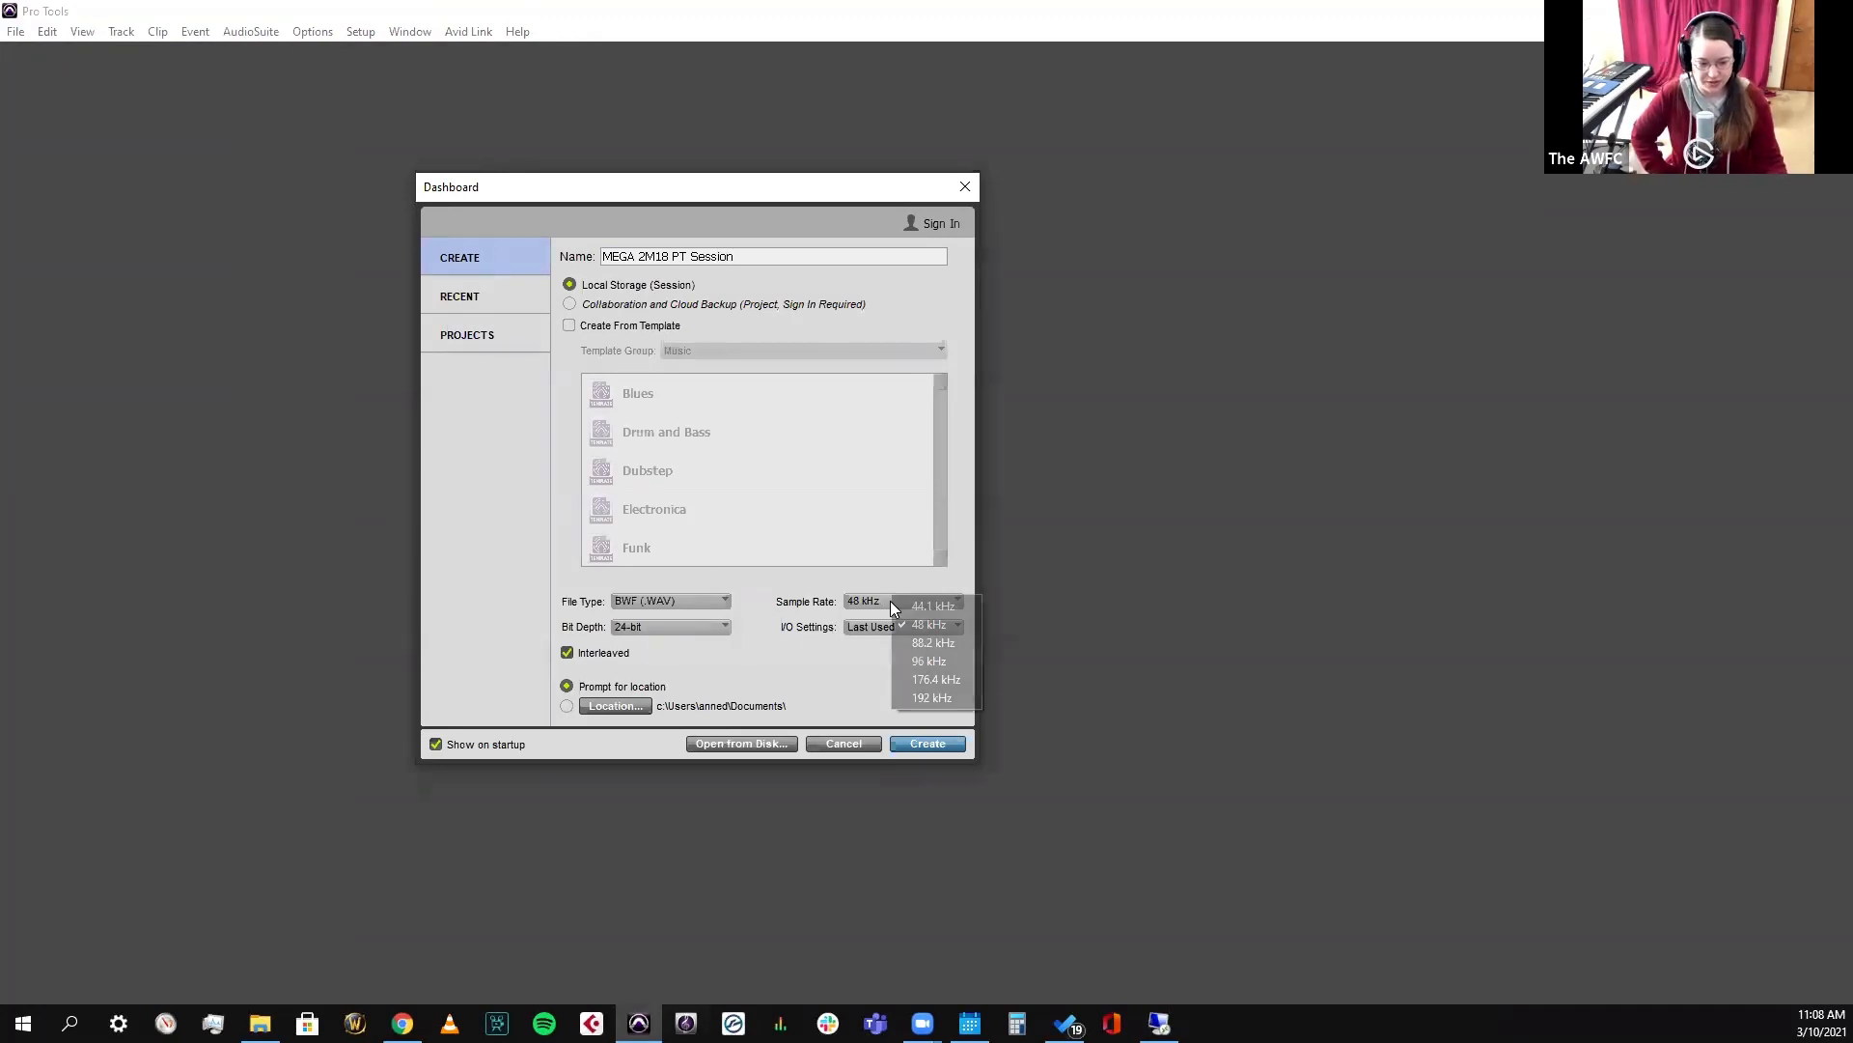
left_click(926, 627)
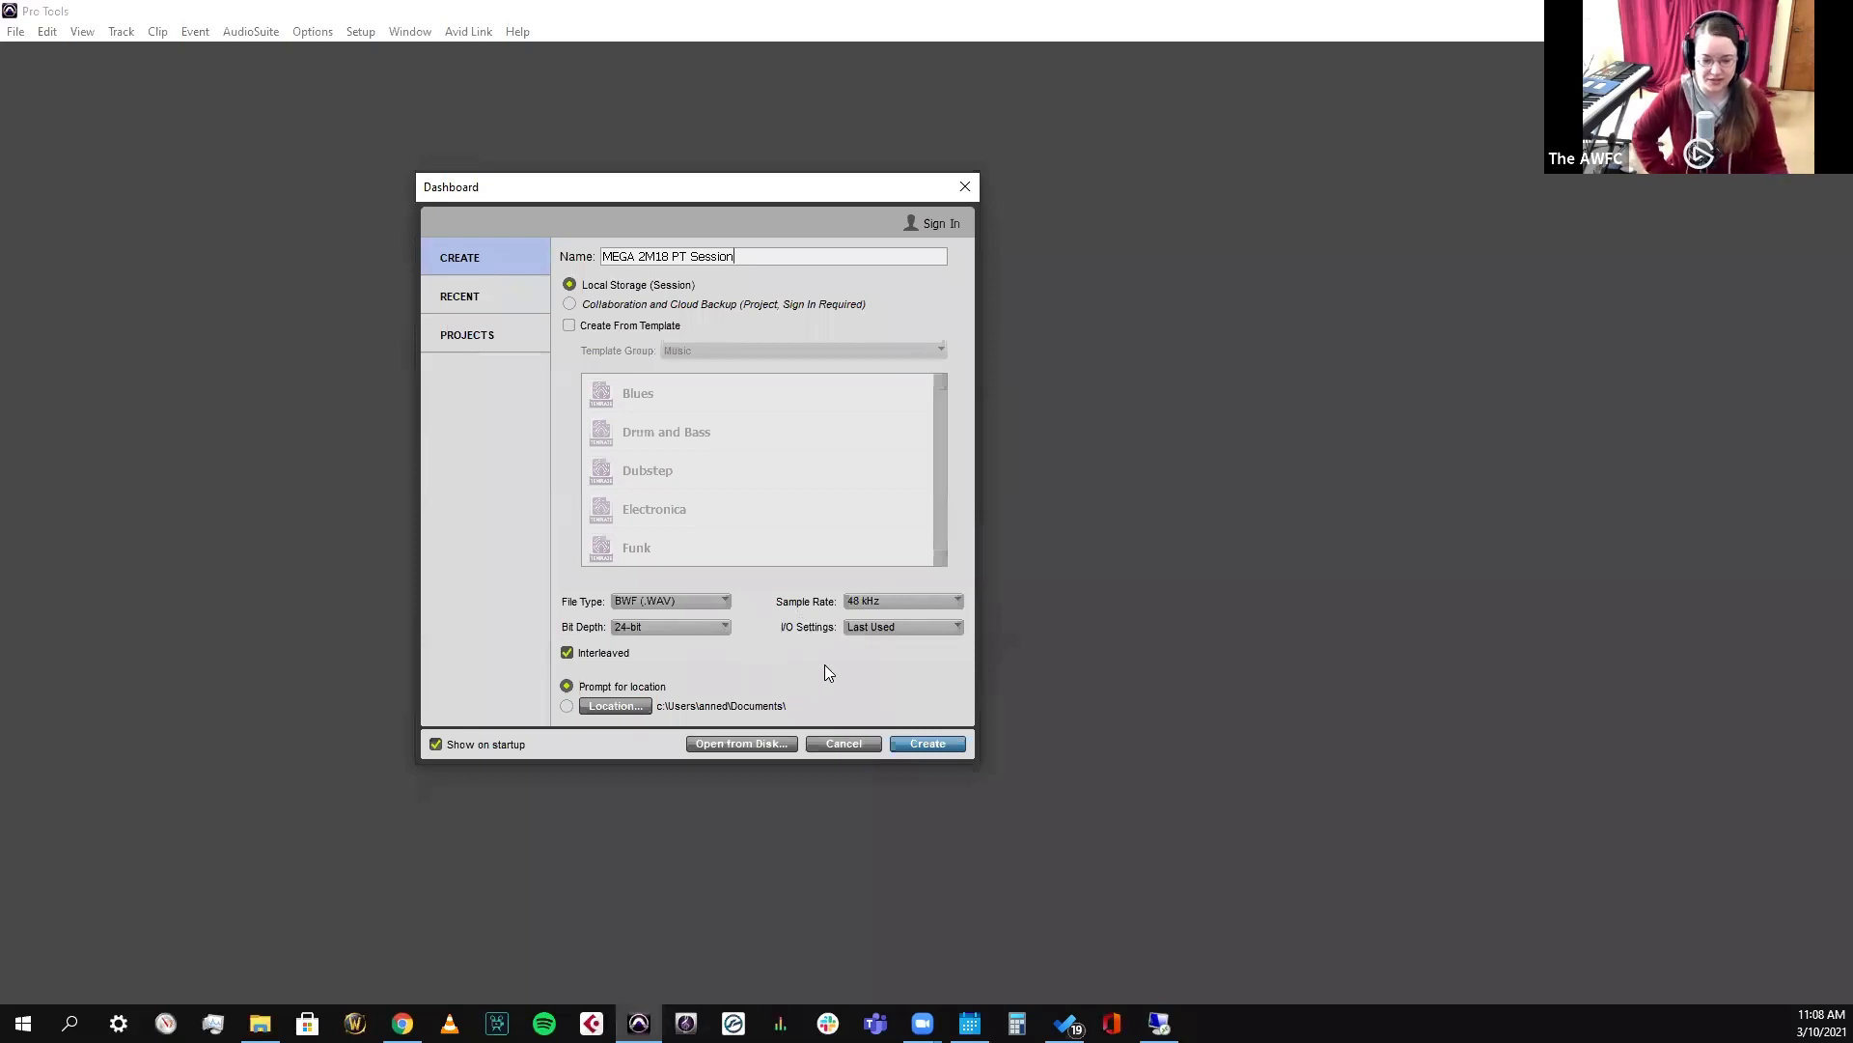
left_click(927, 626)
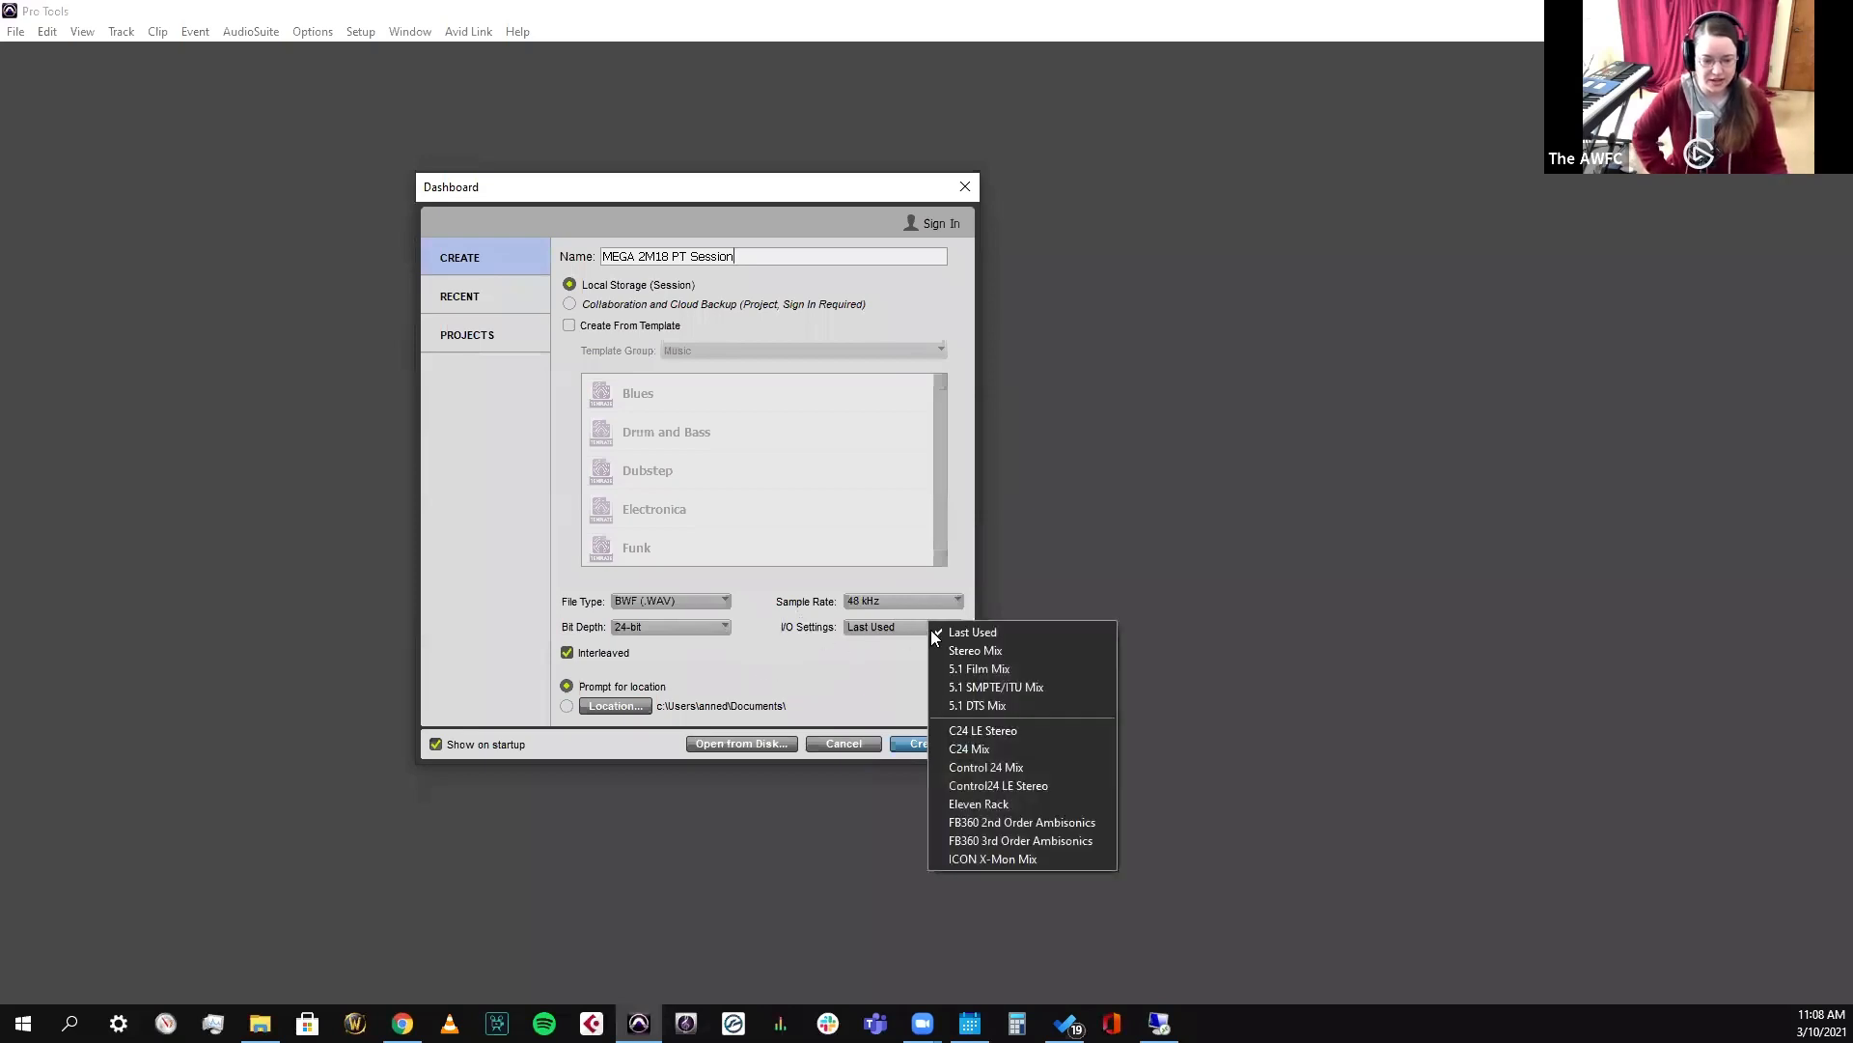
left_click(984, 653)
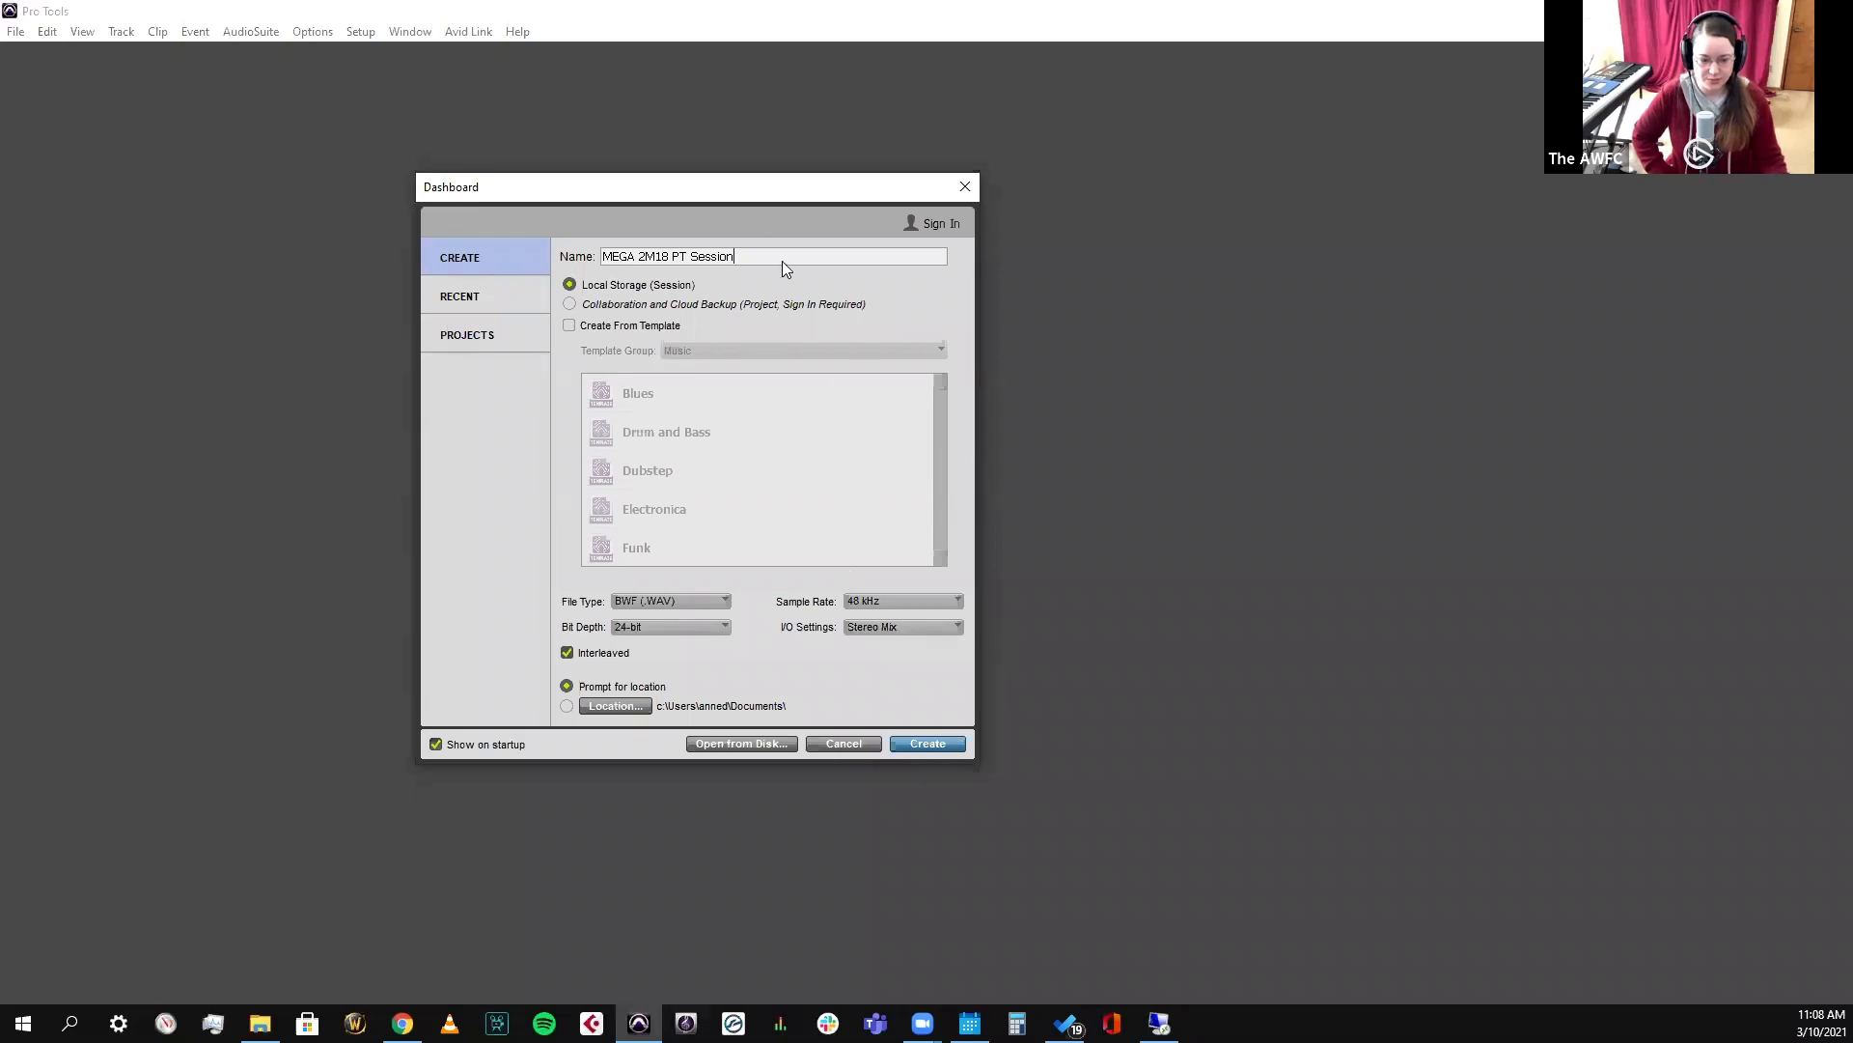
Create the session and save it in the 01 Session Prep folder
left_click(942, 743)
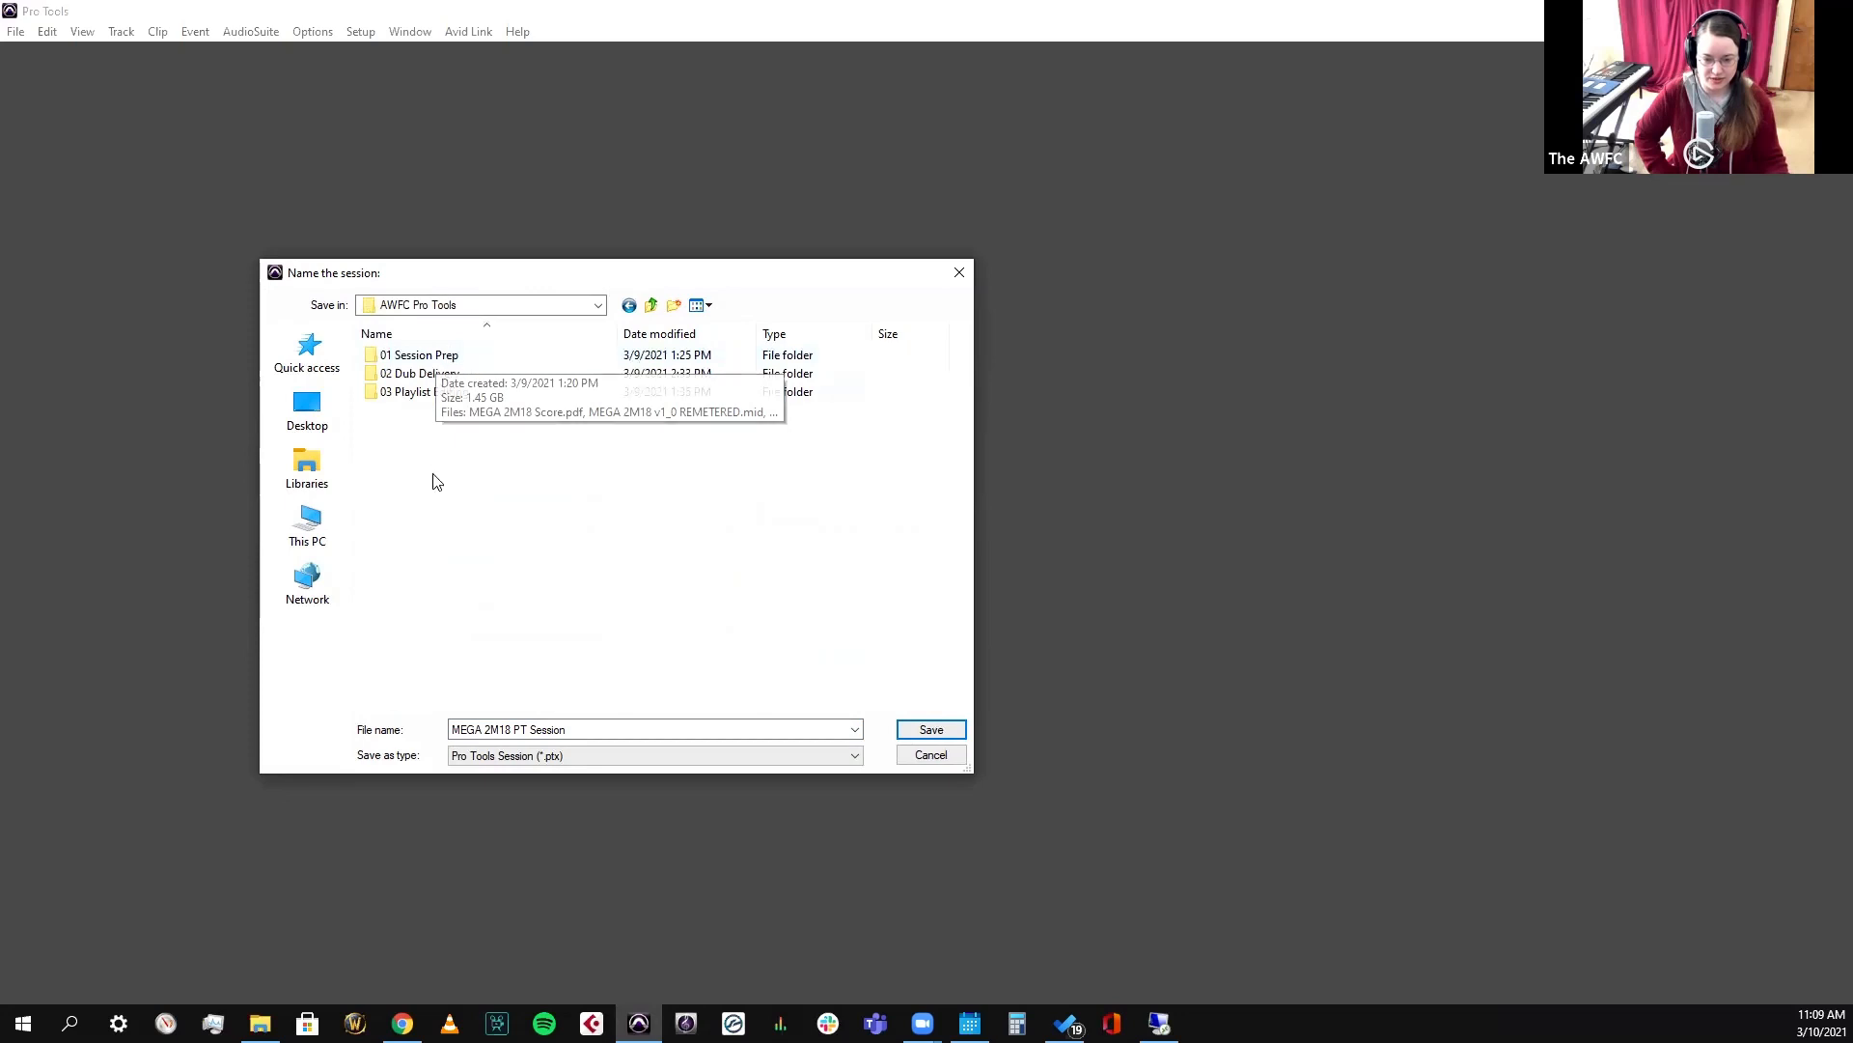
double_click(447, 357)
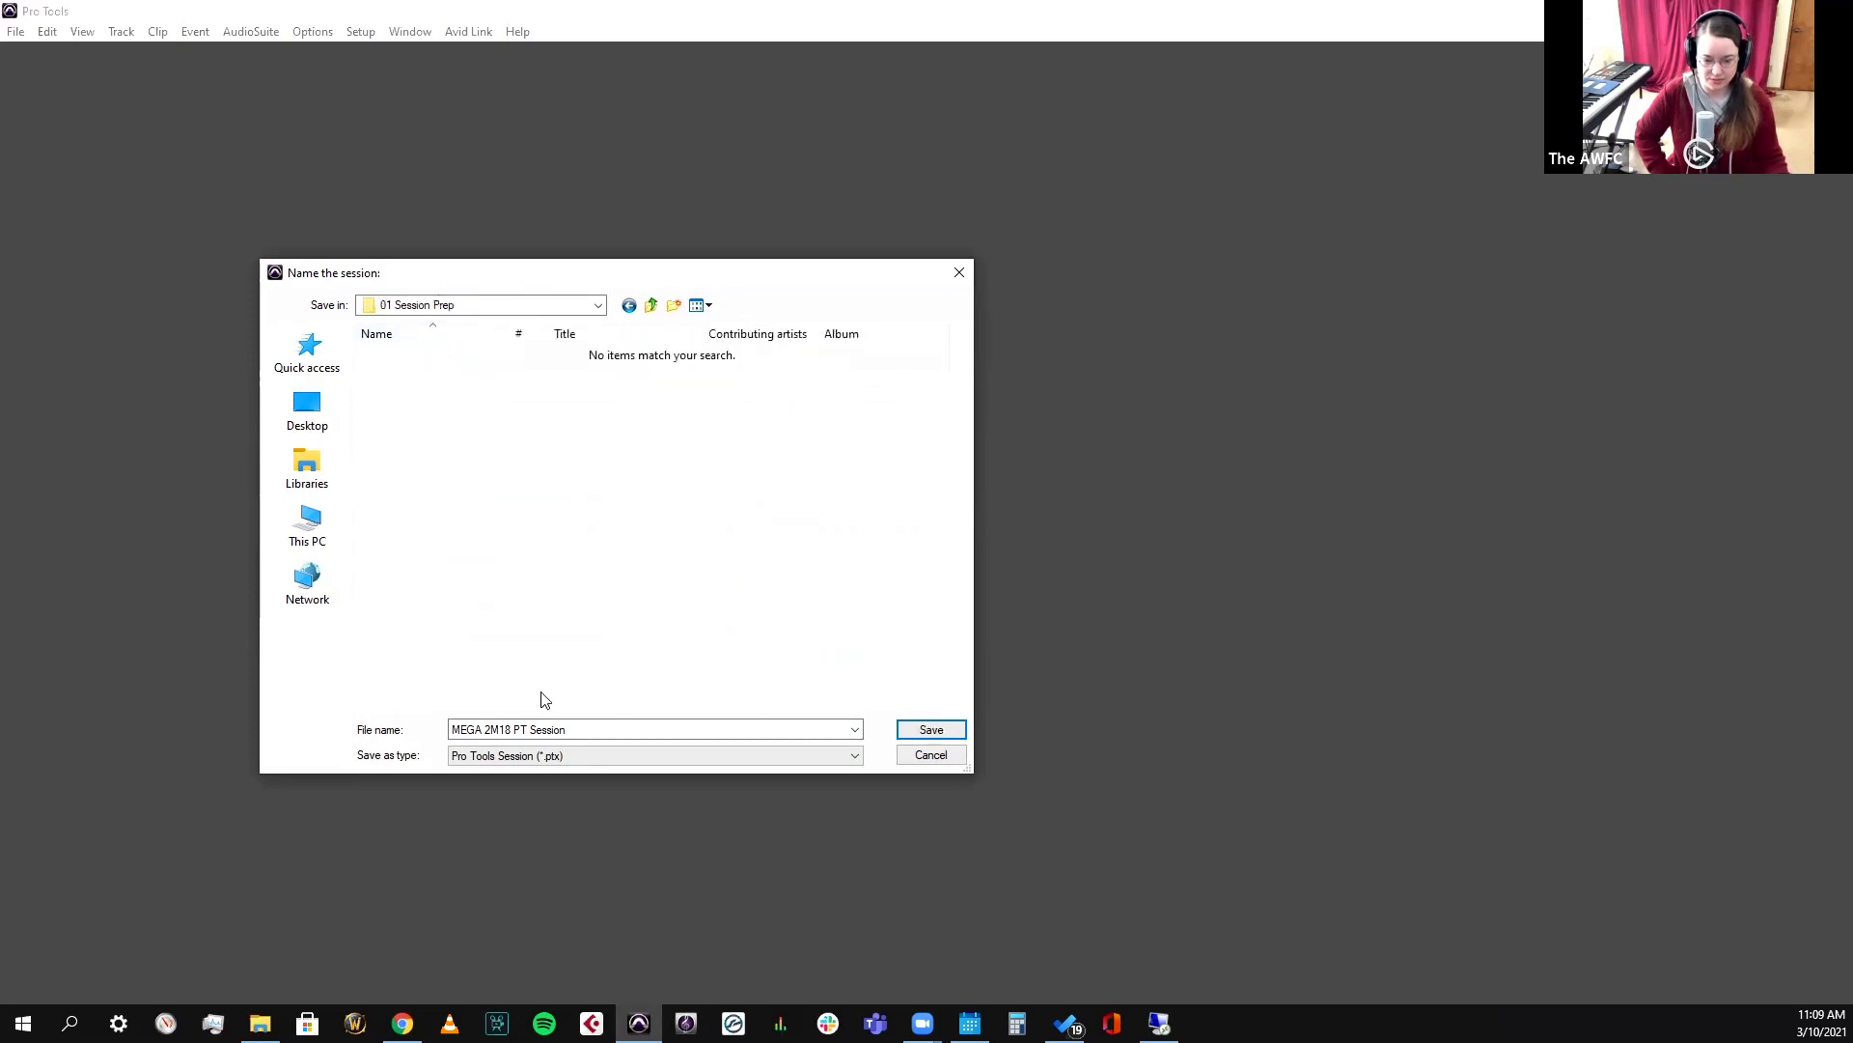
left_click(932, 732)
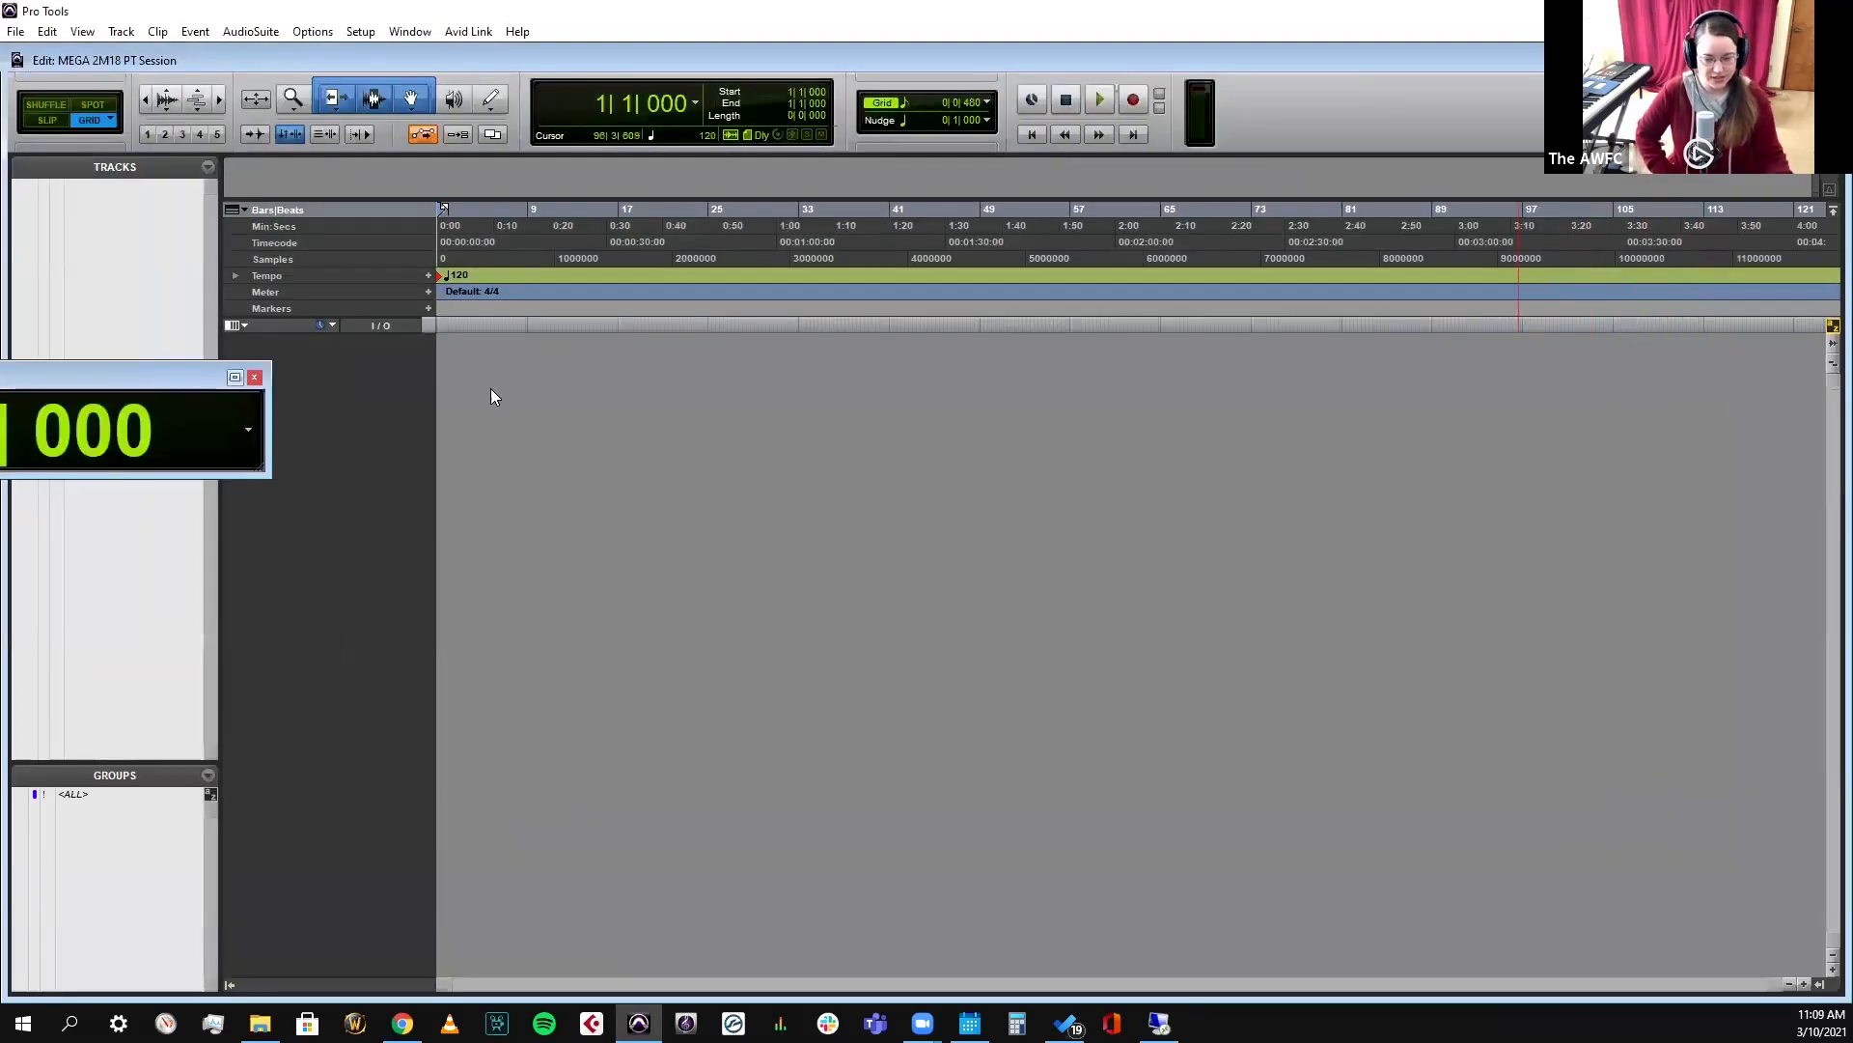
Move the big counter off the track list and maximize the Mix window, returning to the Edit window
left_click_drag(150, 386, 1539, 798)
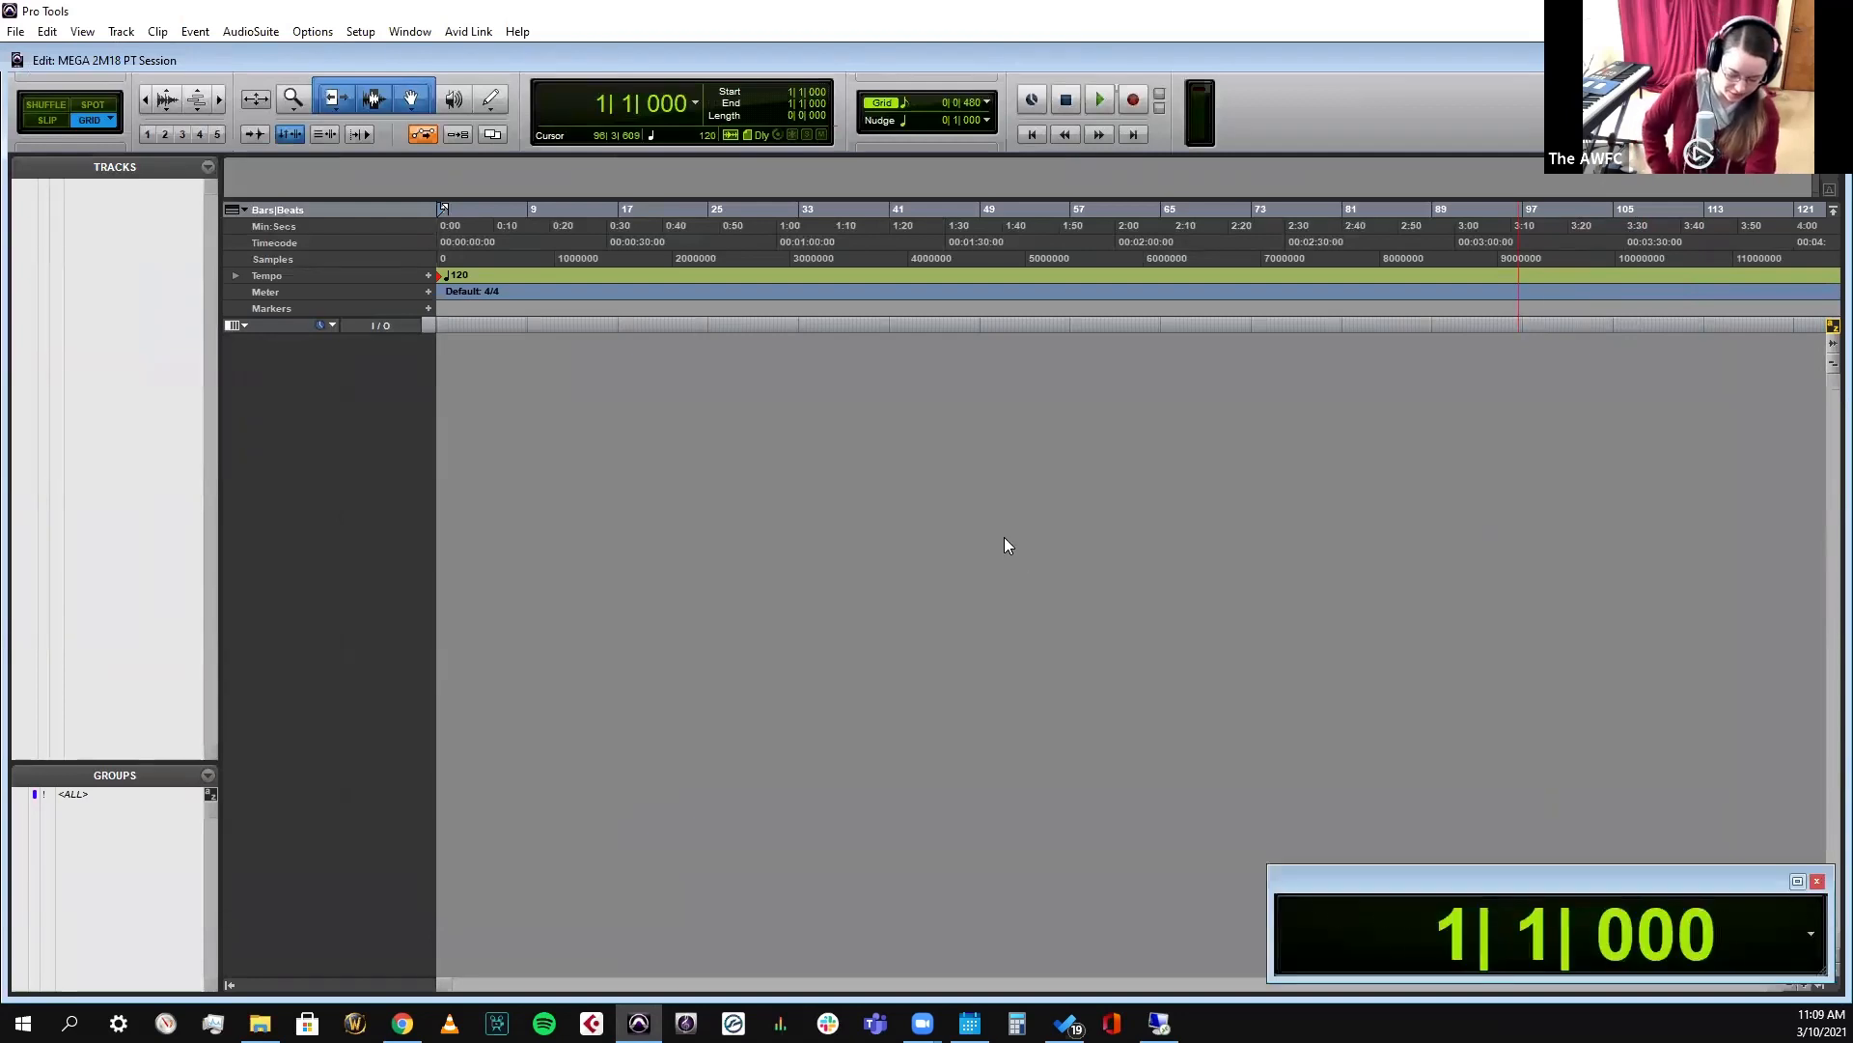
key("ctrl+=")
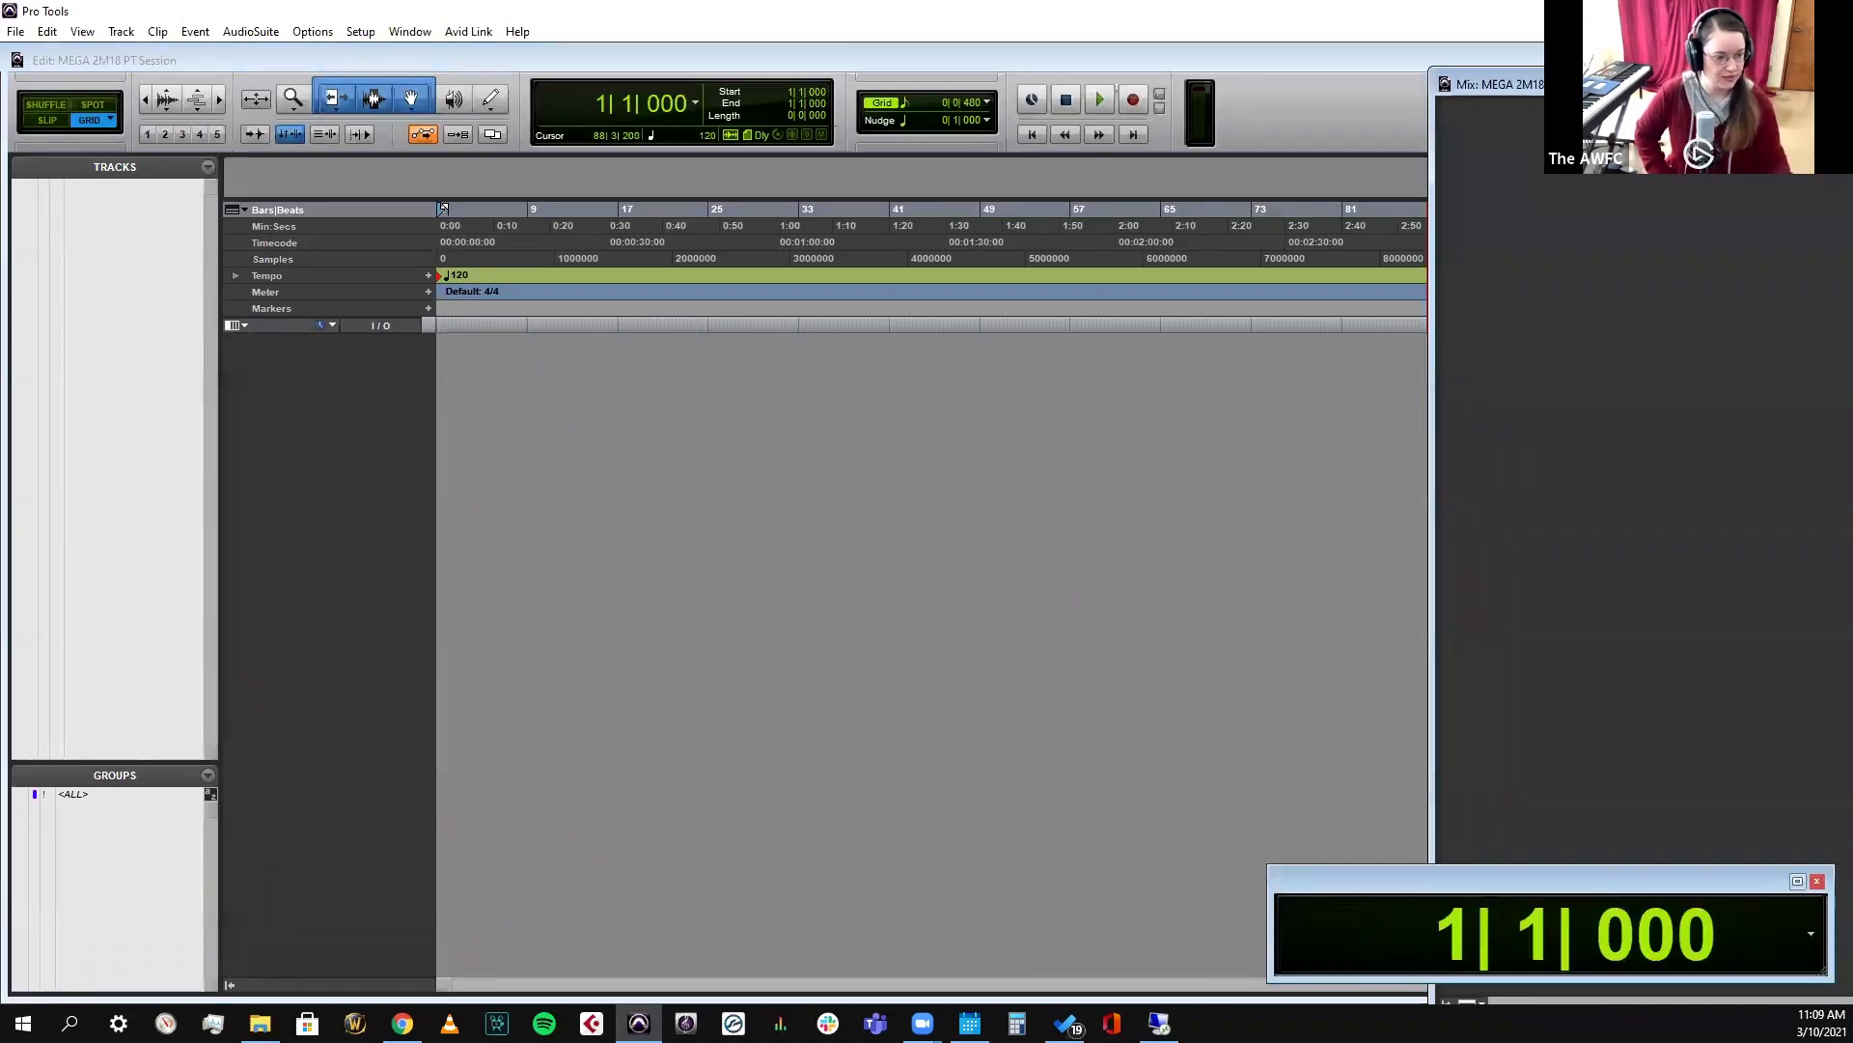
left_click(1734, 89)
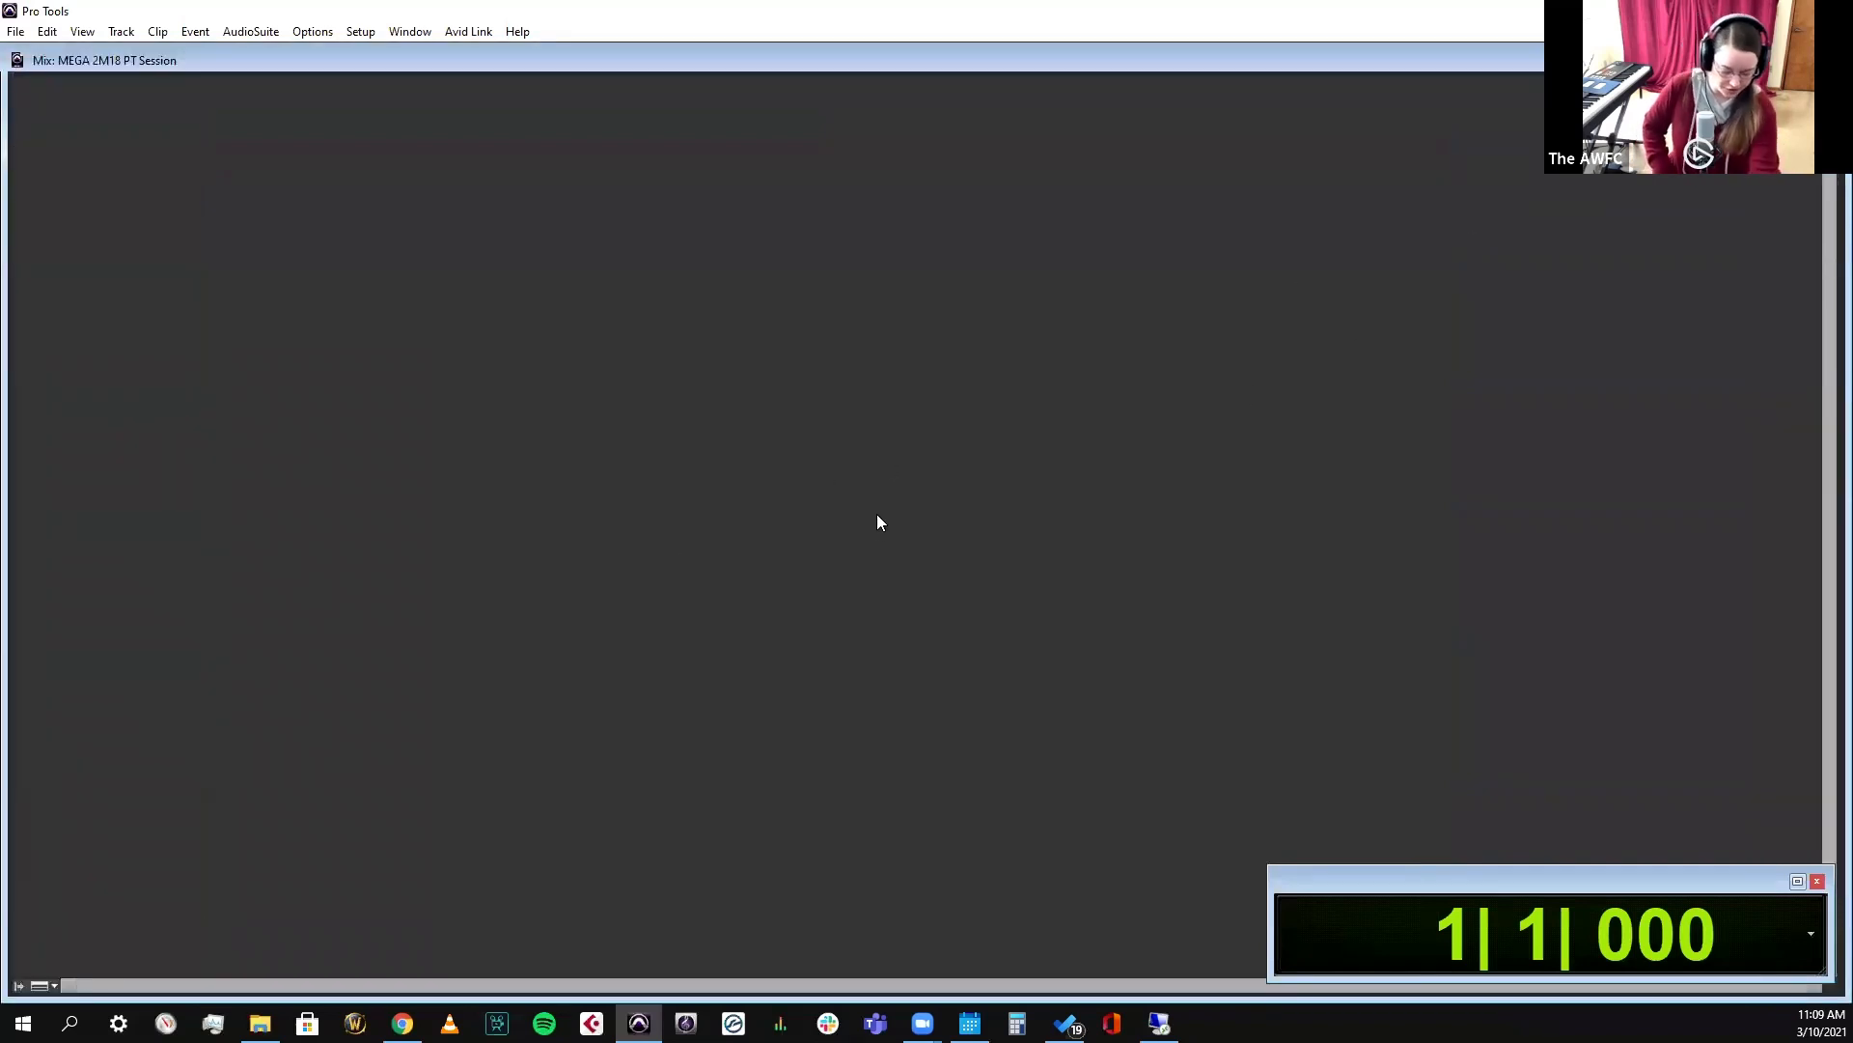
key("ctrl+=")
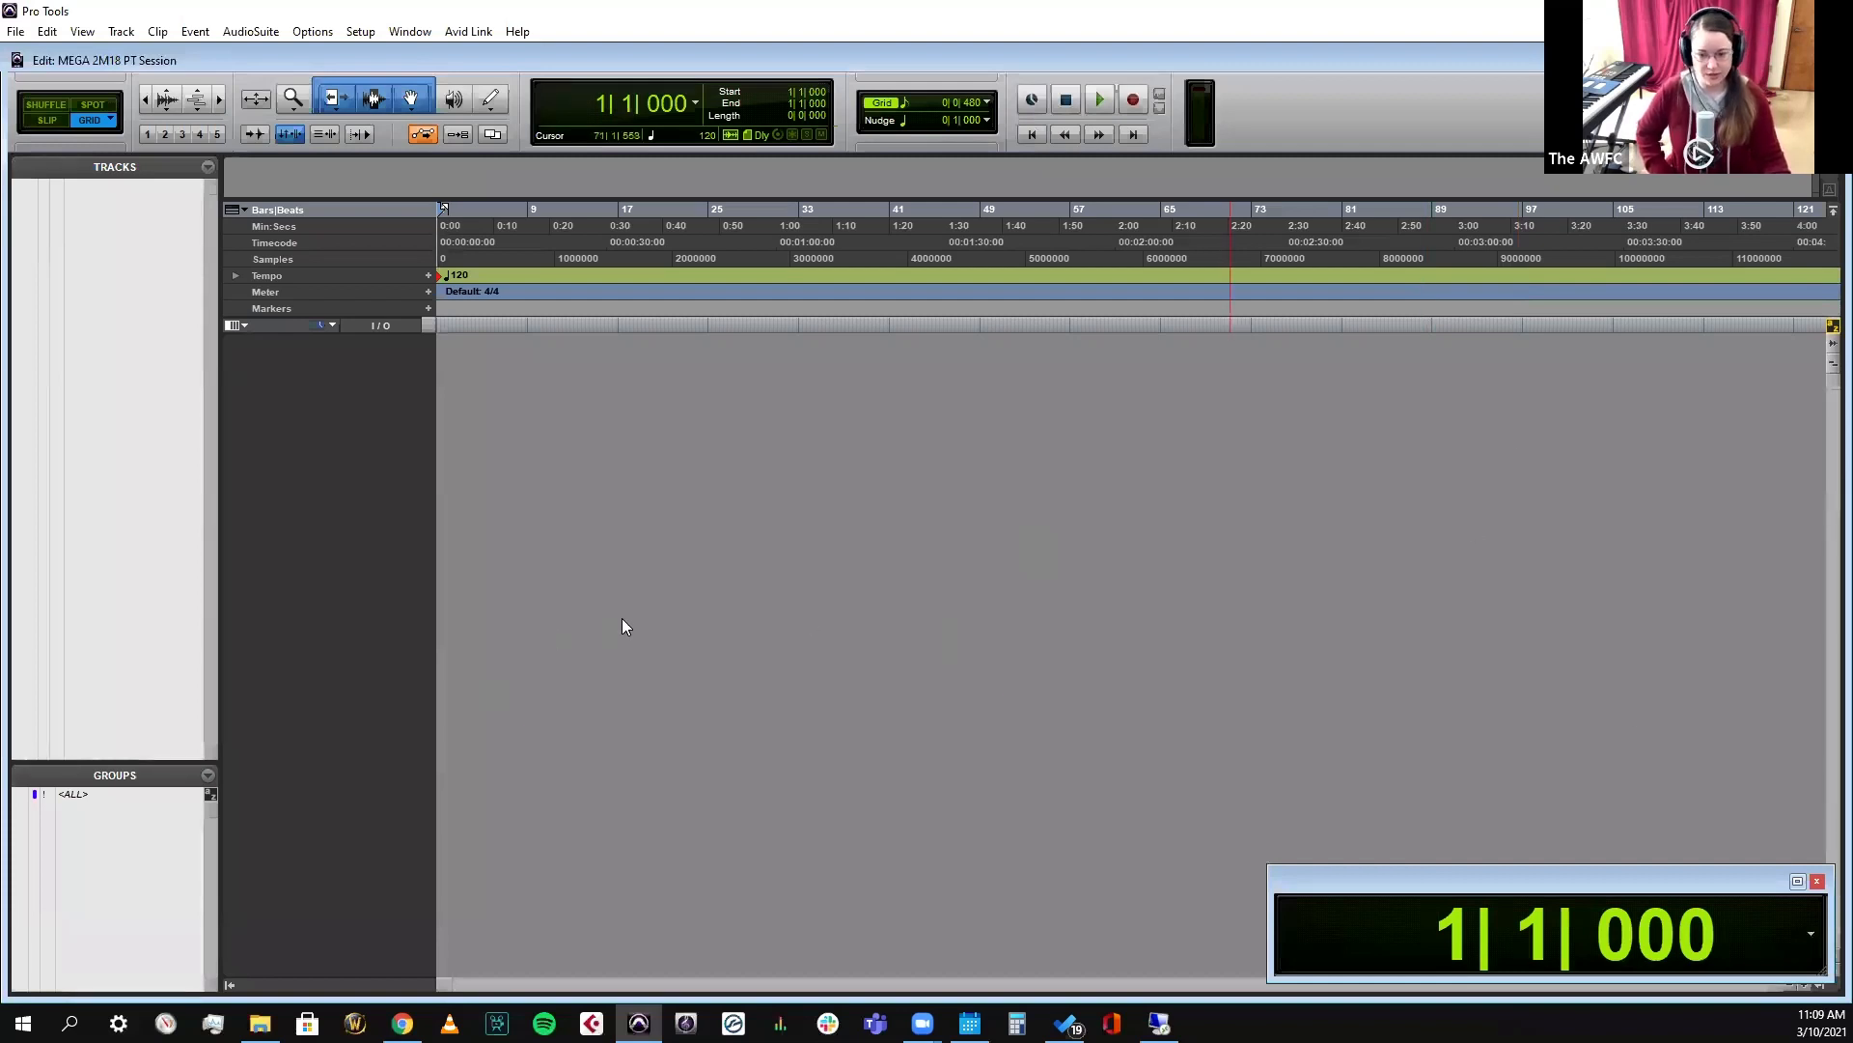
Import the video MEGA_REEL_2_e032_20190408.mov to a new track at Session Start, without importing its audio
left_click(16, 35)
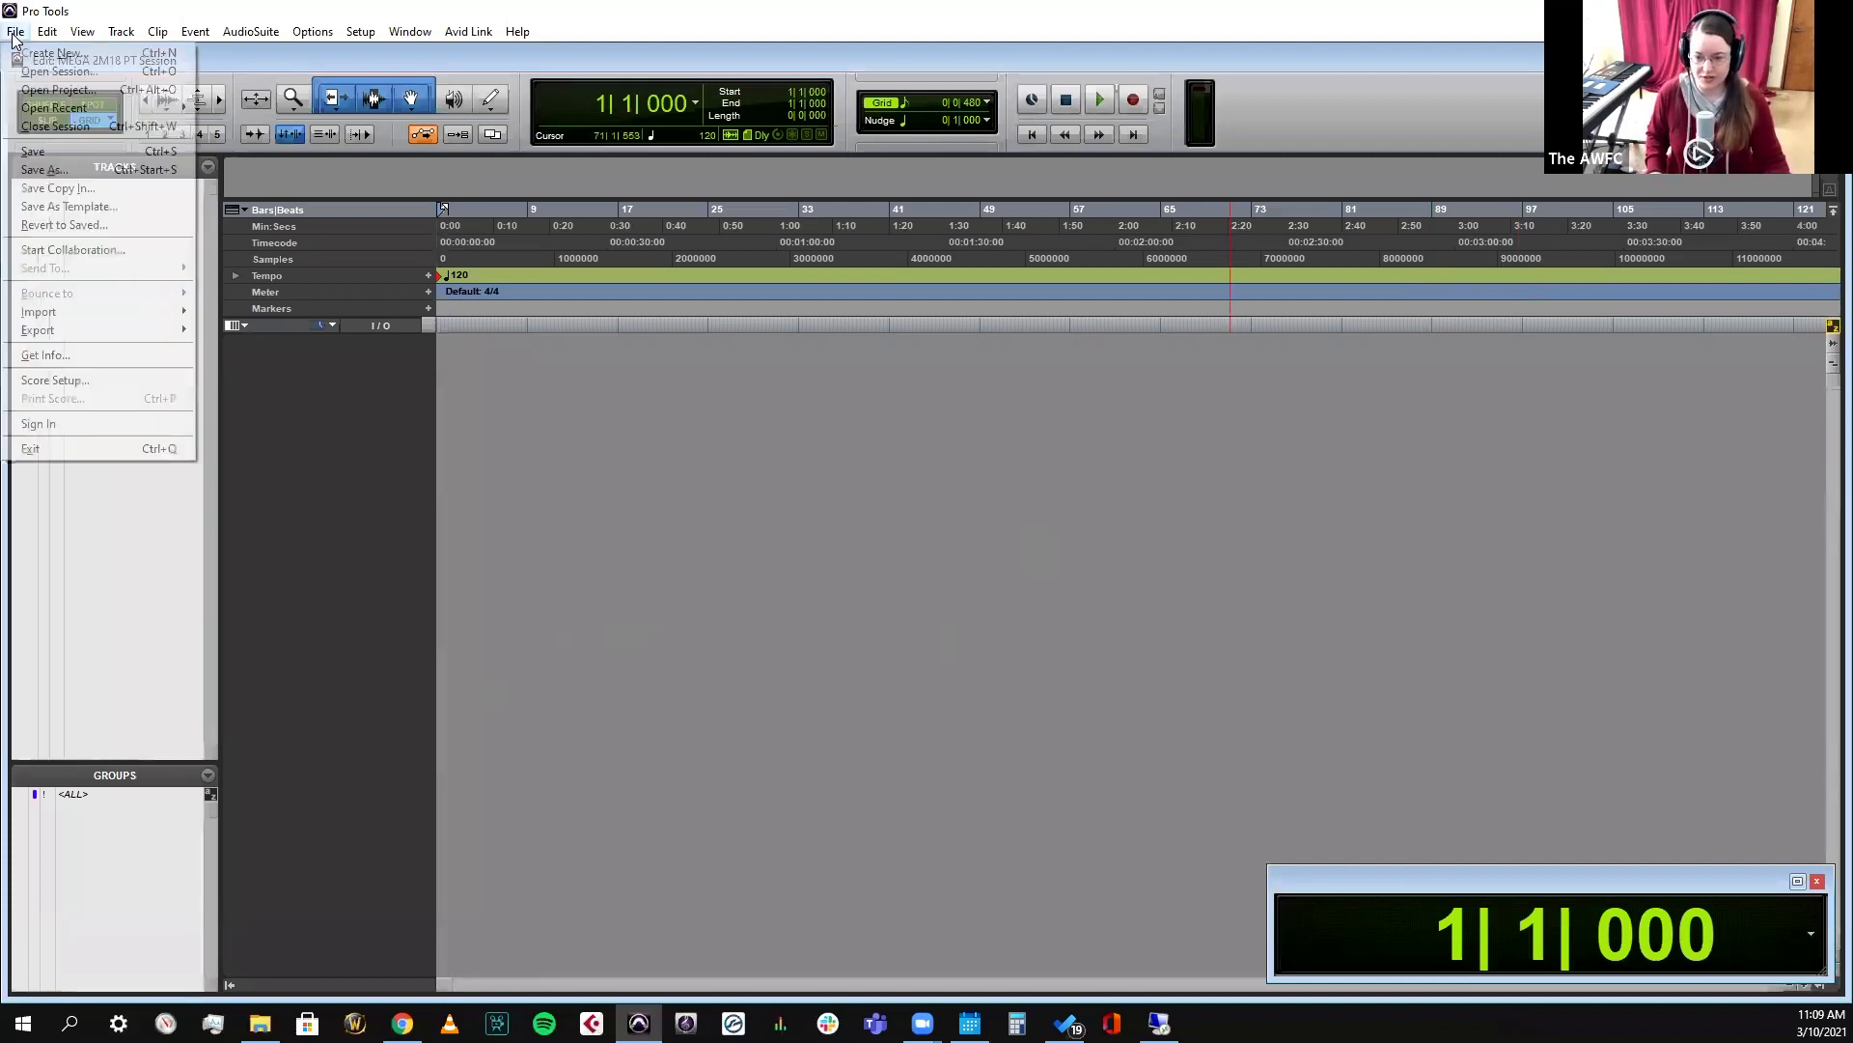
mouse_move(145, 311)
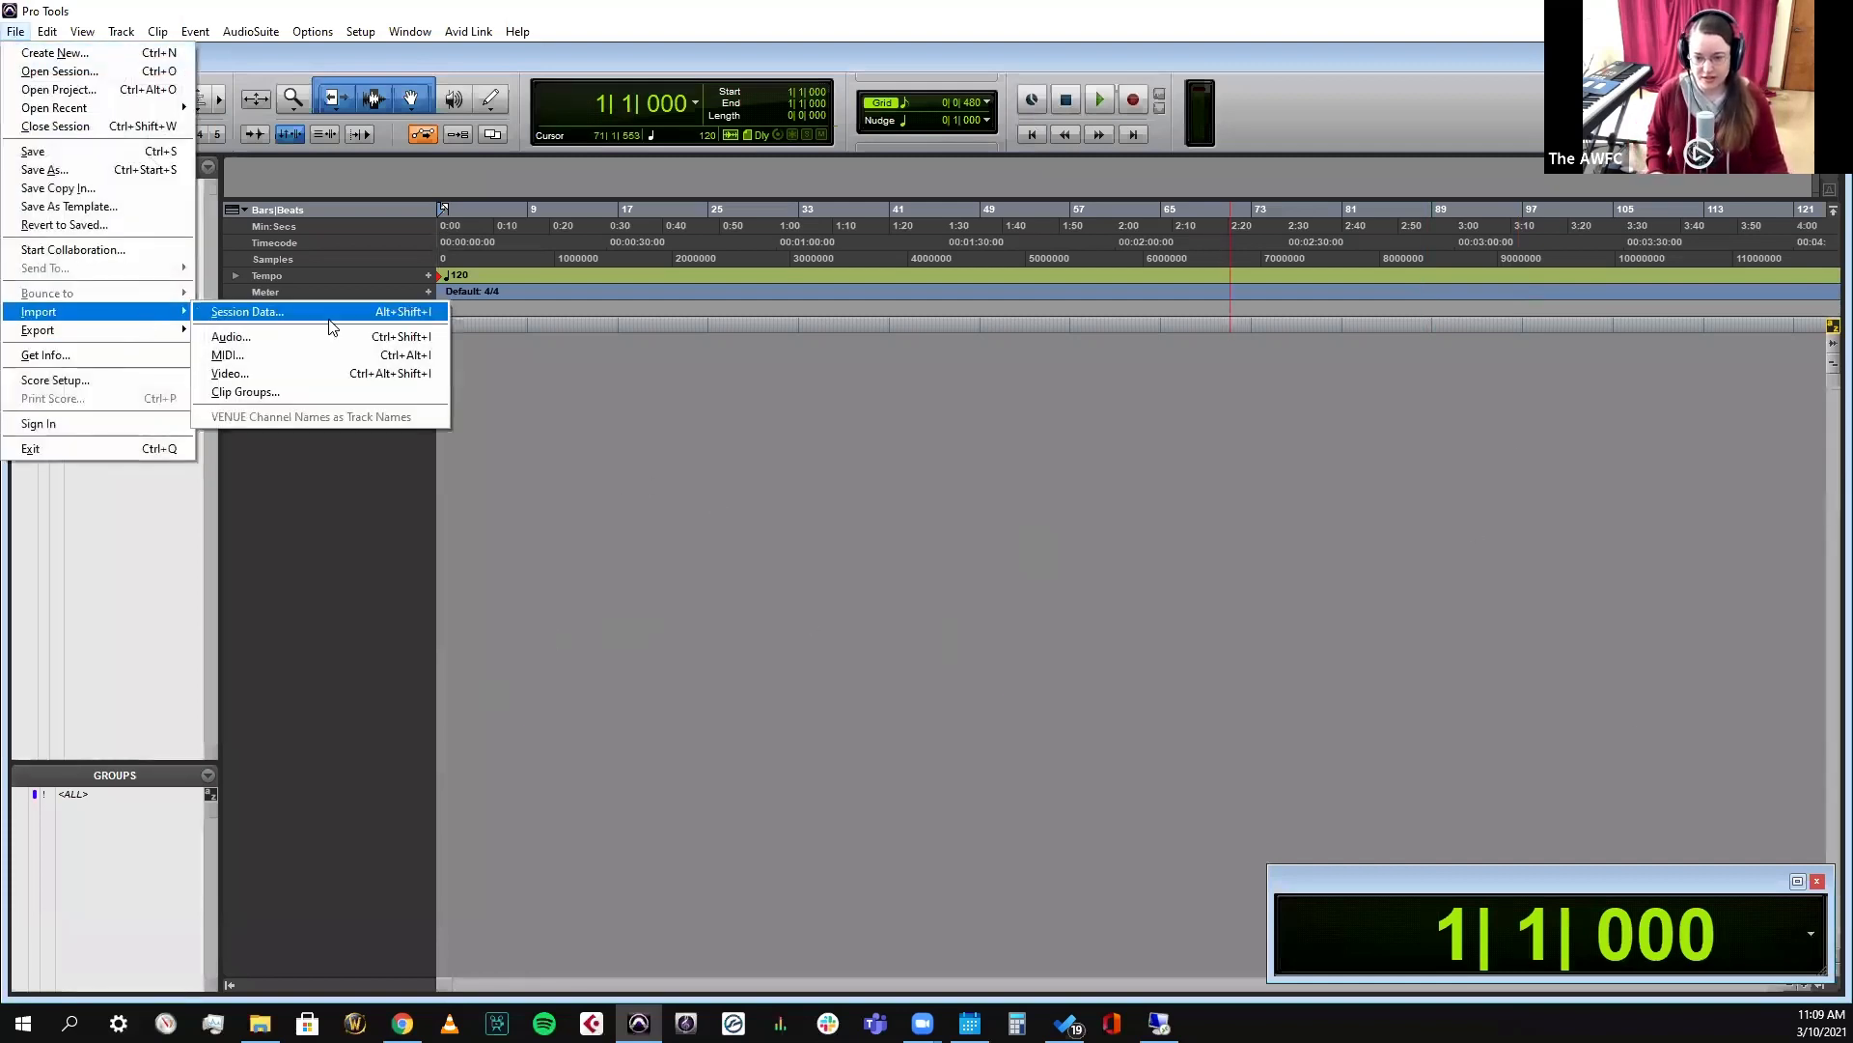
left_click(326, 373)
left_click(492, 649)
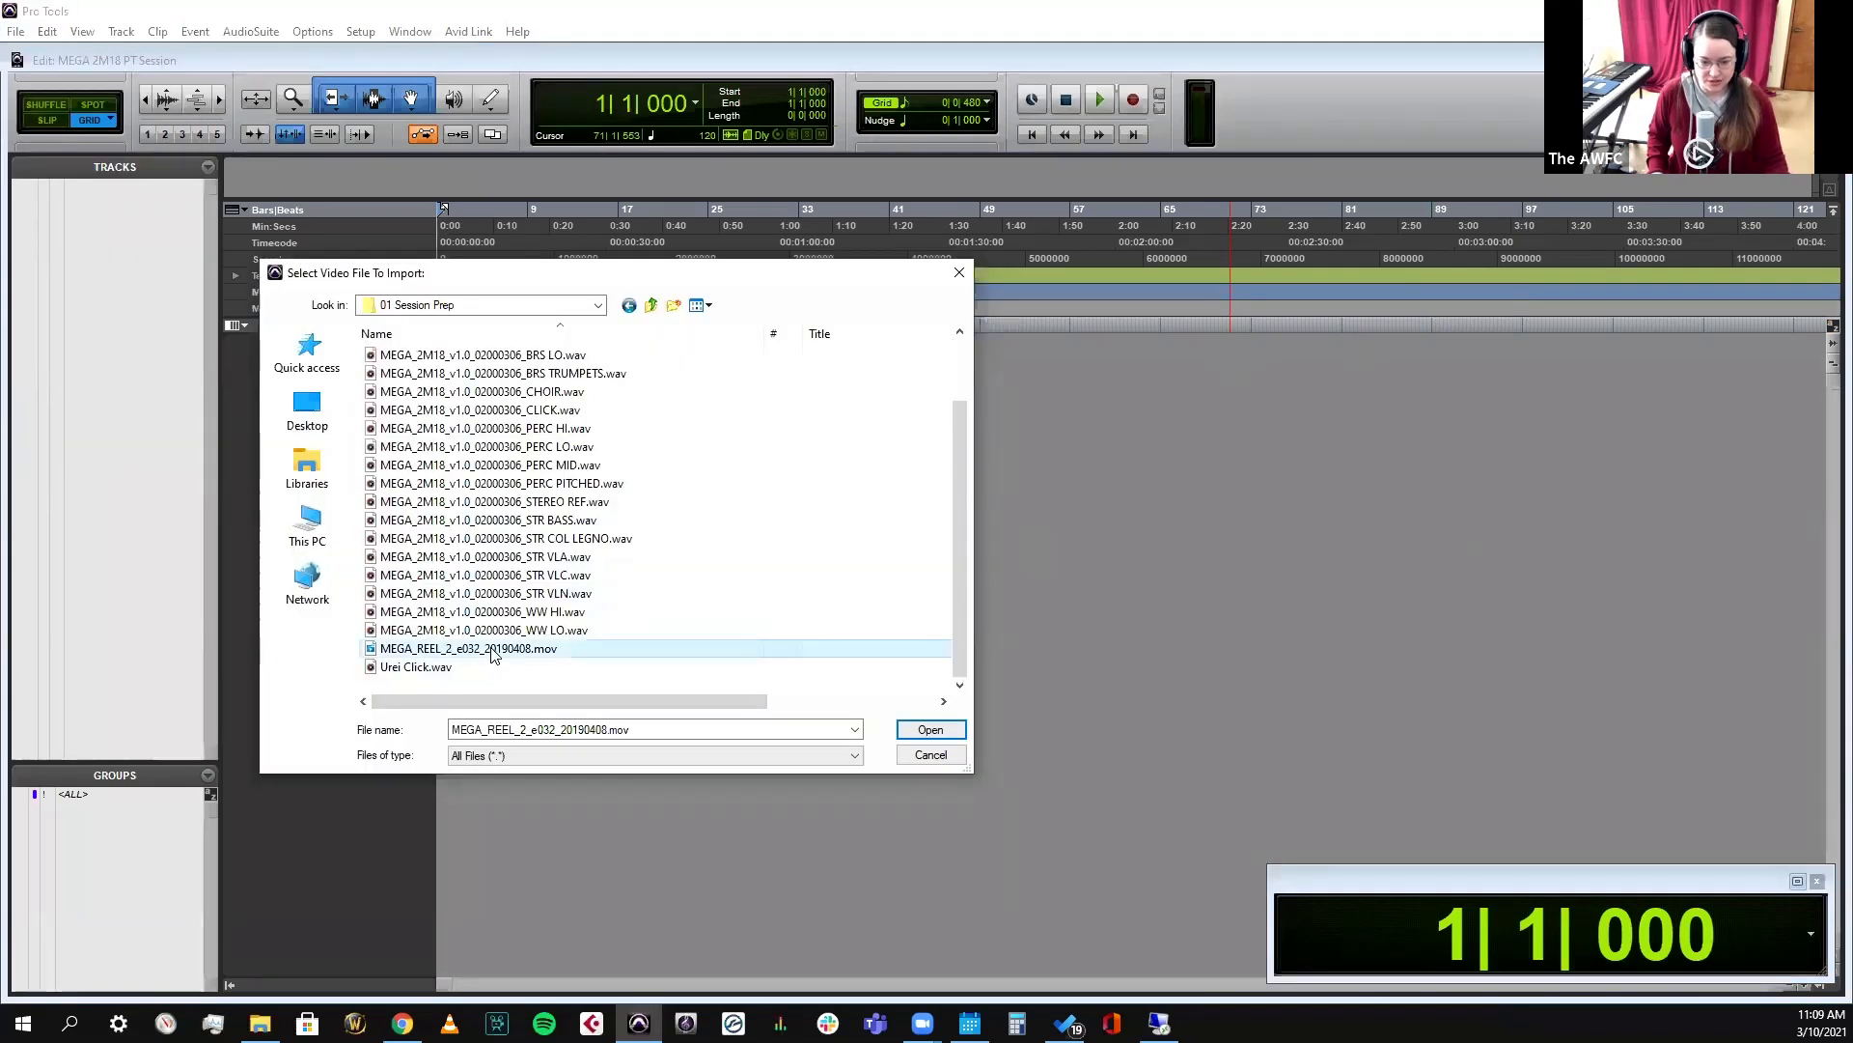
left_click(932, 733)
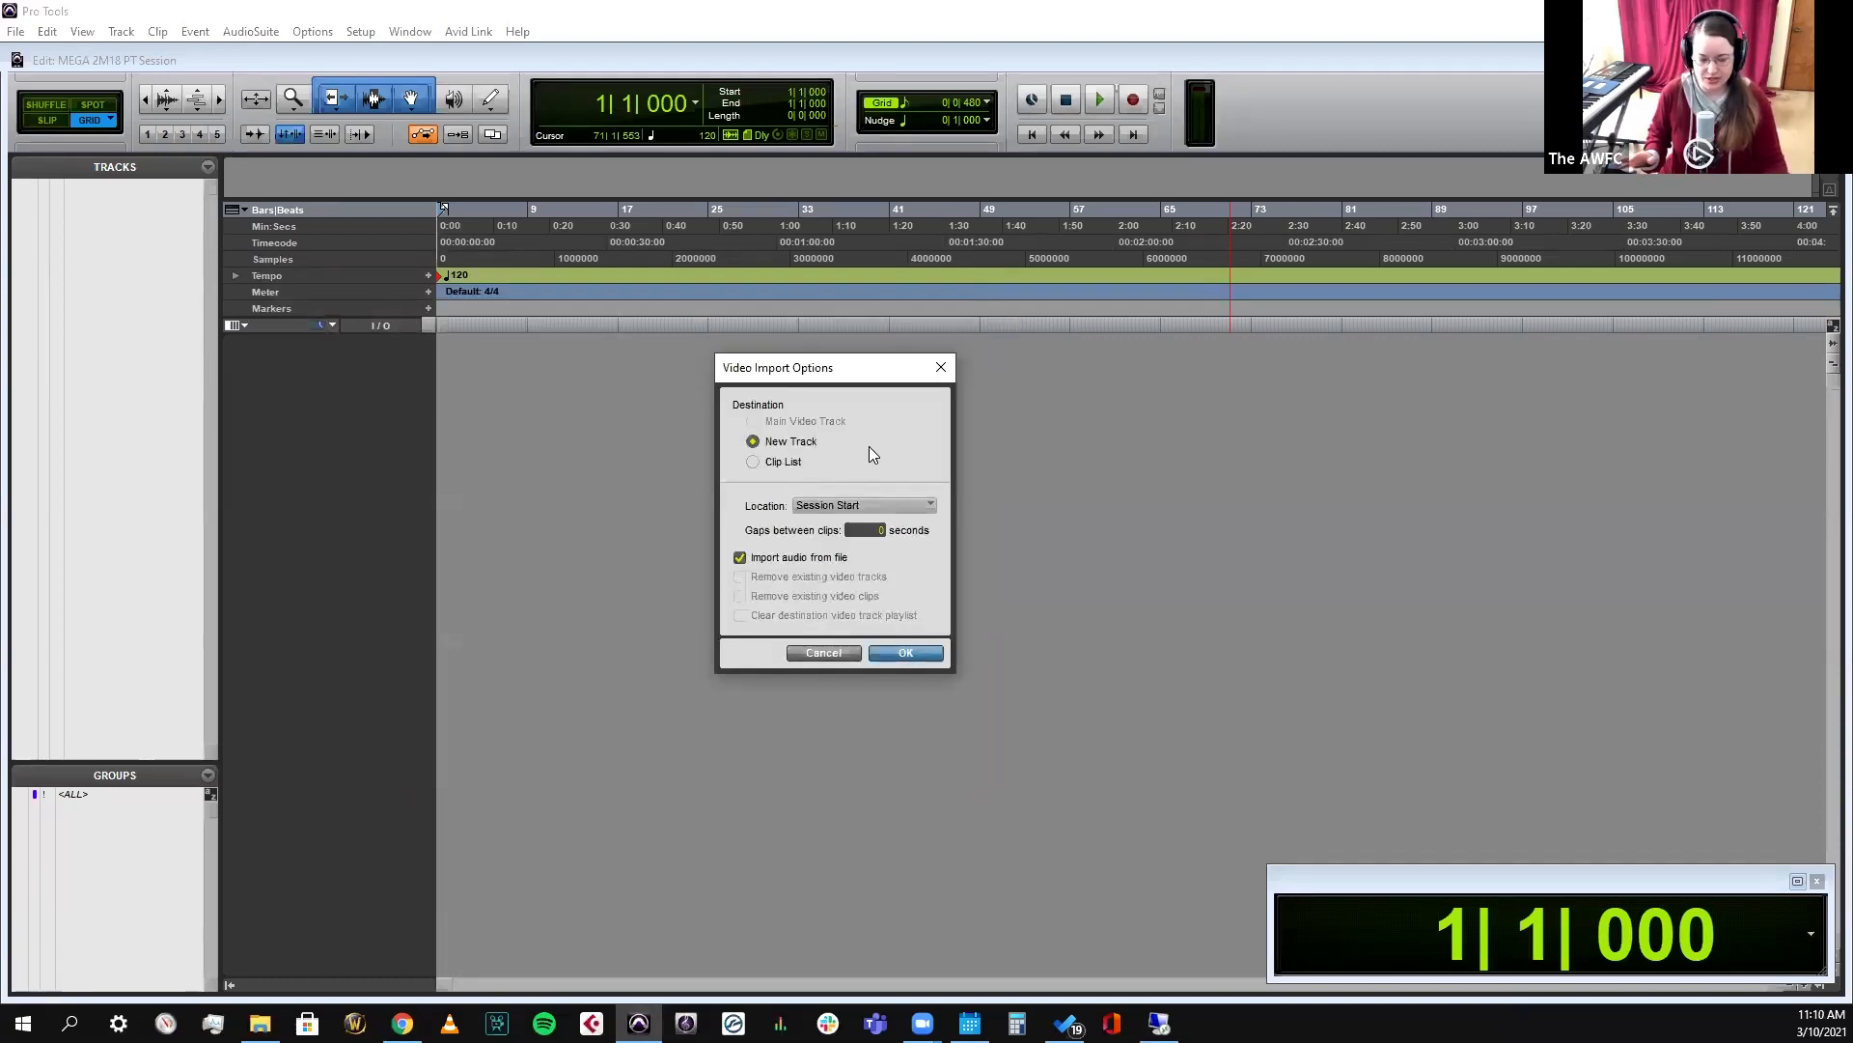
left_click(739, 558)
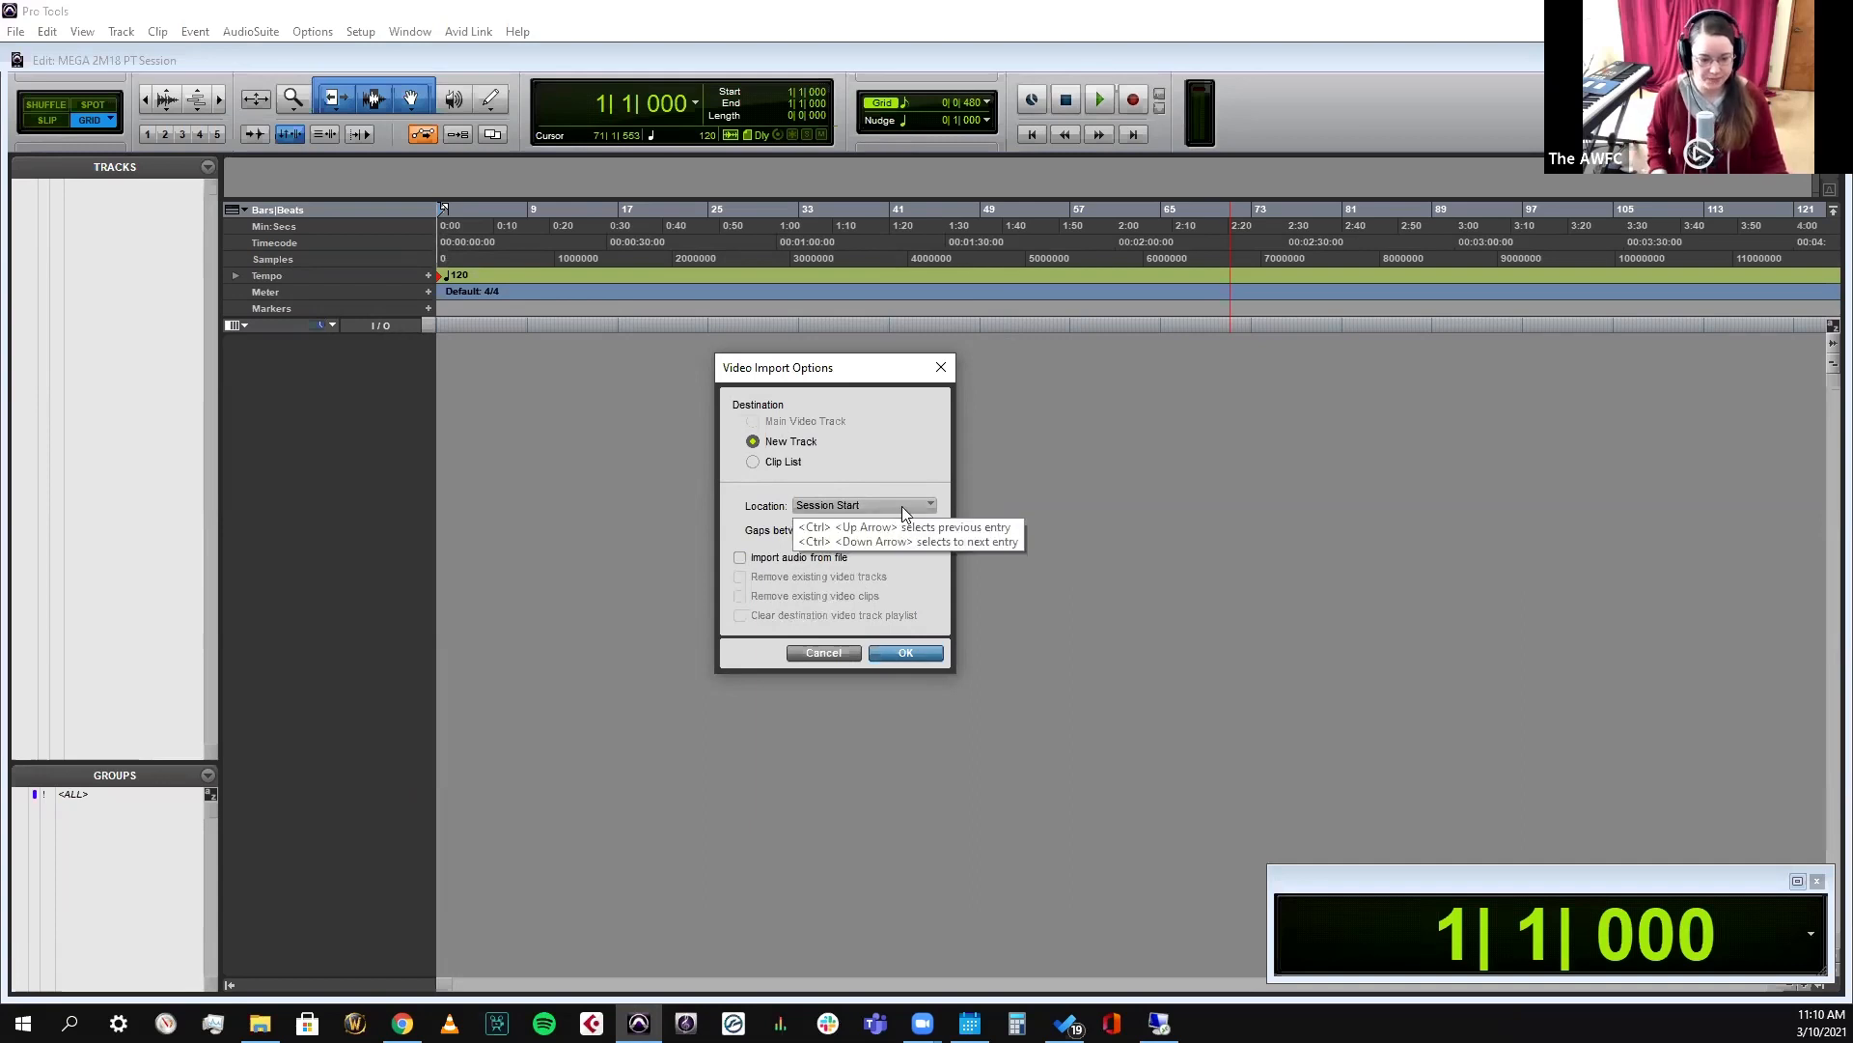
left_click(905, 653)
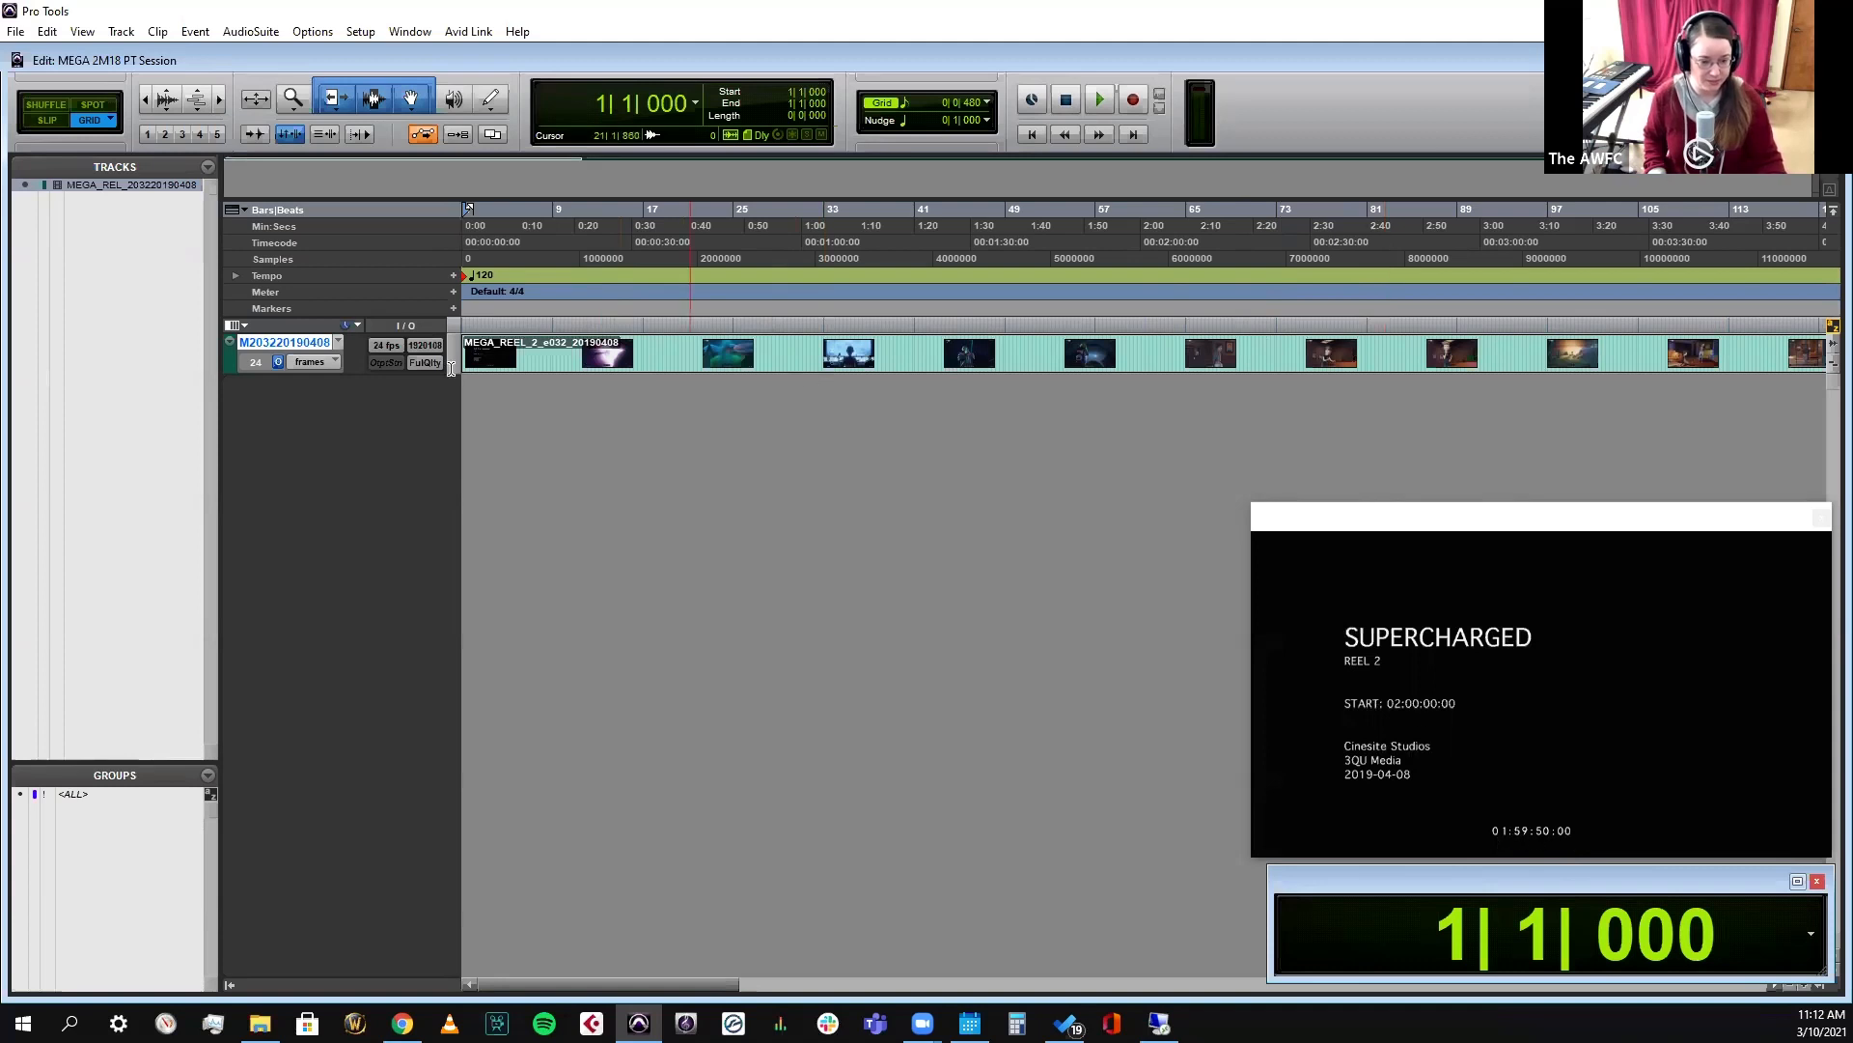
Spot the video clip to a start of 01:59:50:00 using the Timecode time scale, matching the burnt-in timecode
left_click(564, 364)
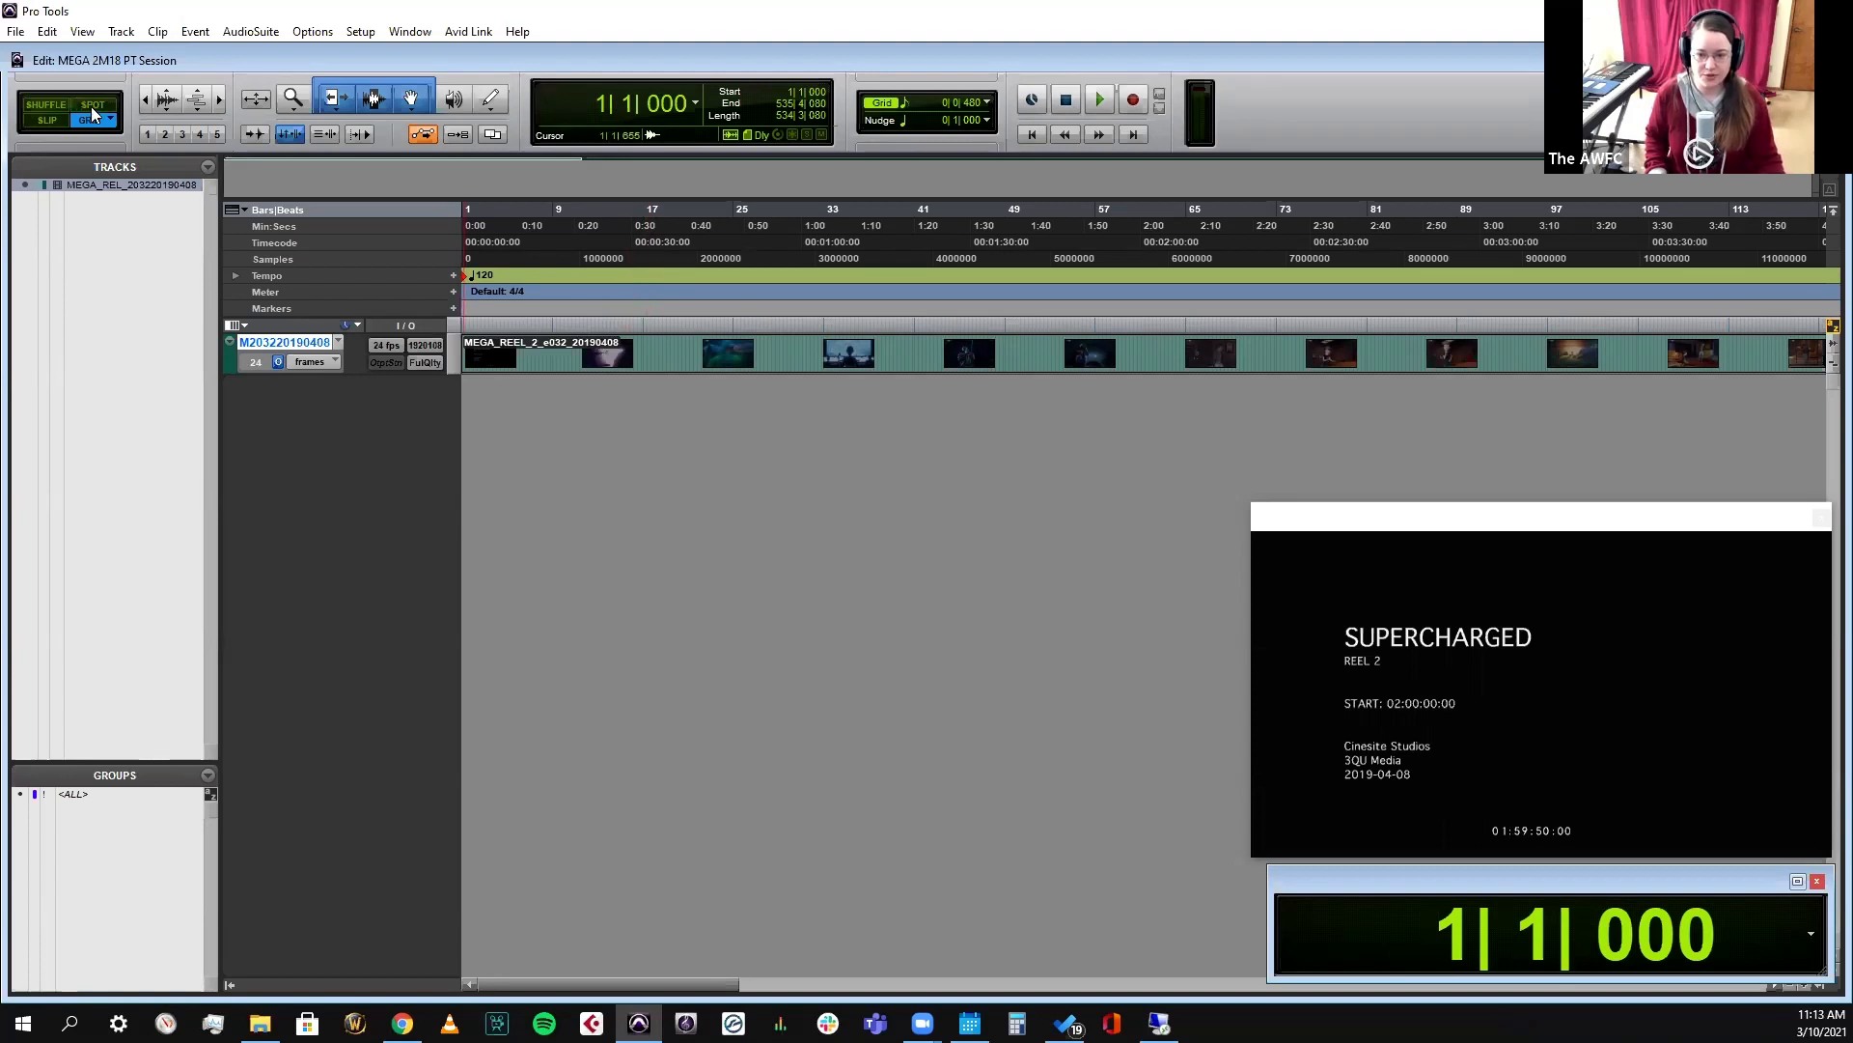
left_click(647, 365)
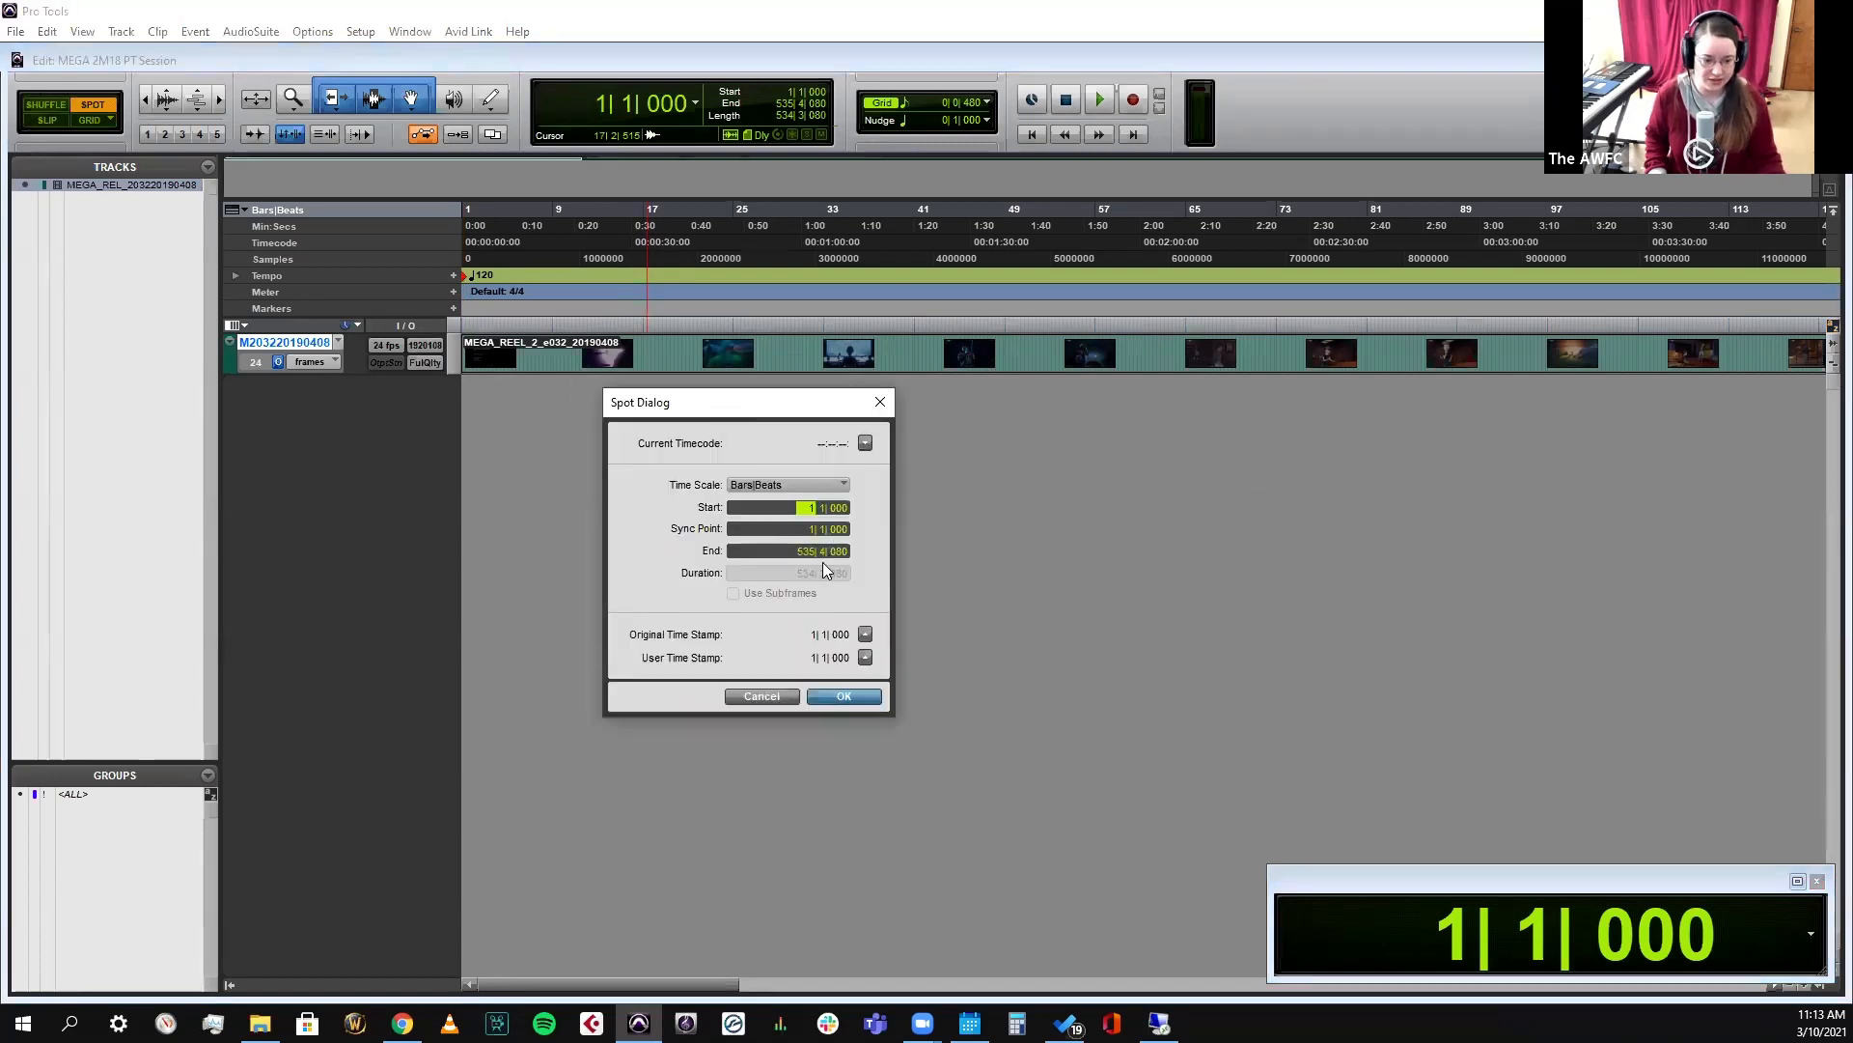
left_click(770, 483)
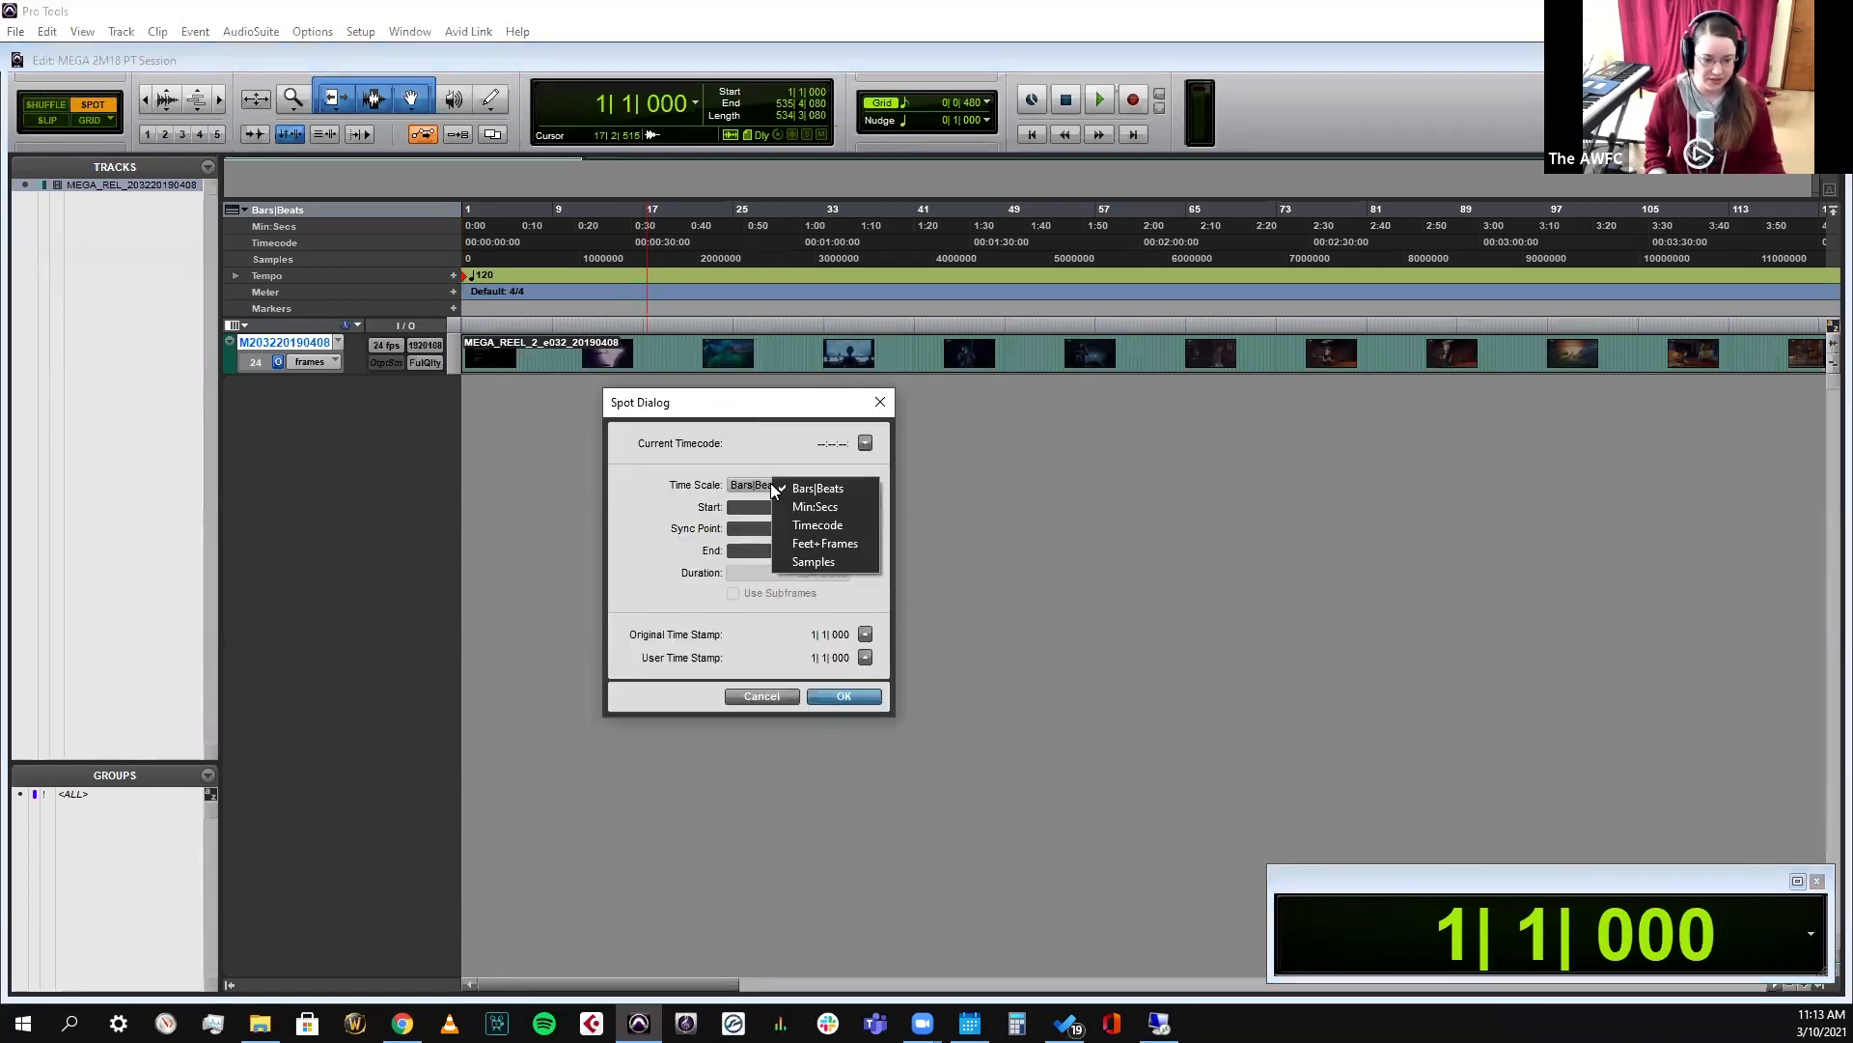
left_click(846, 528)
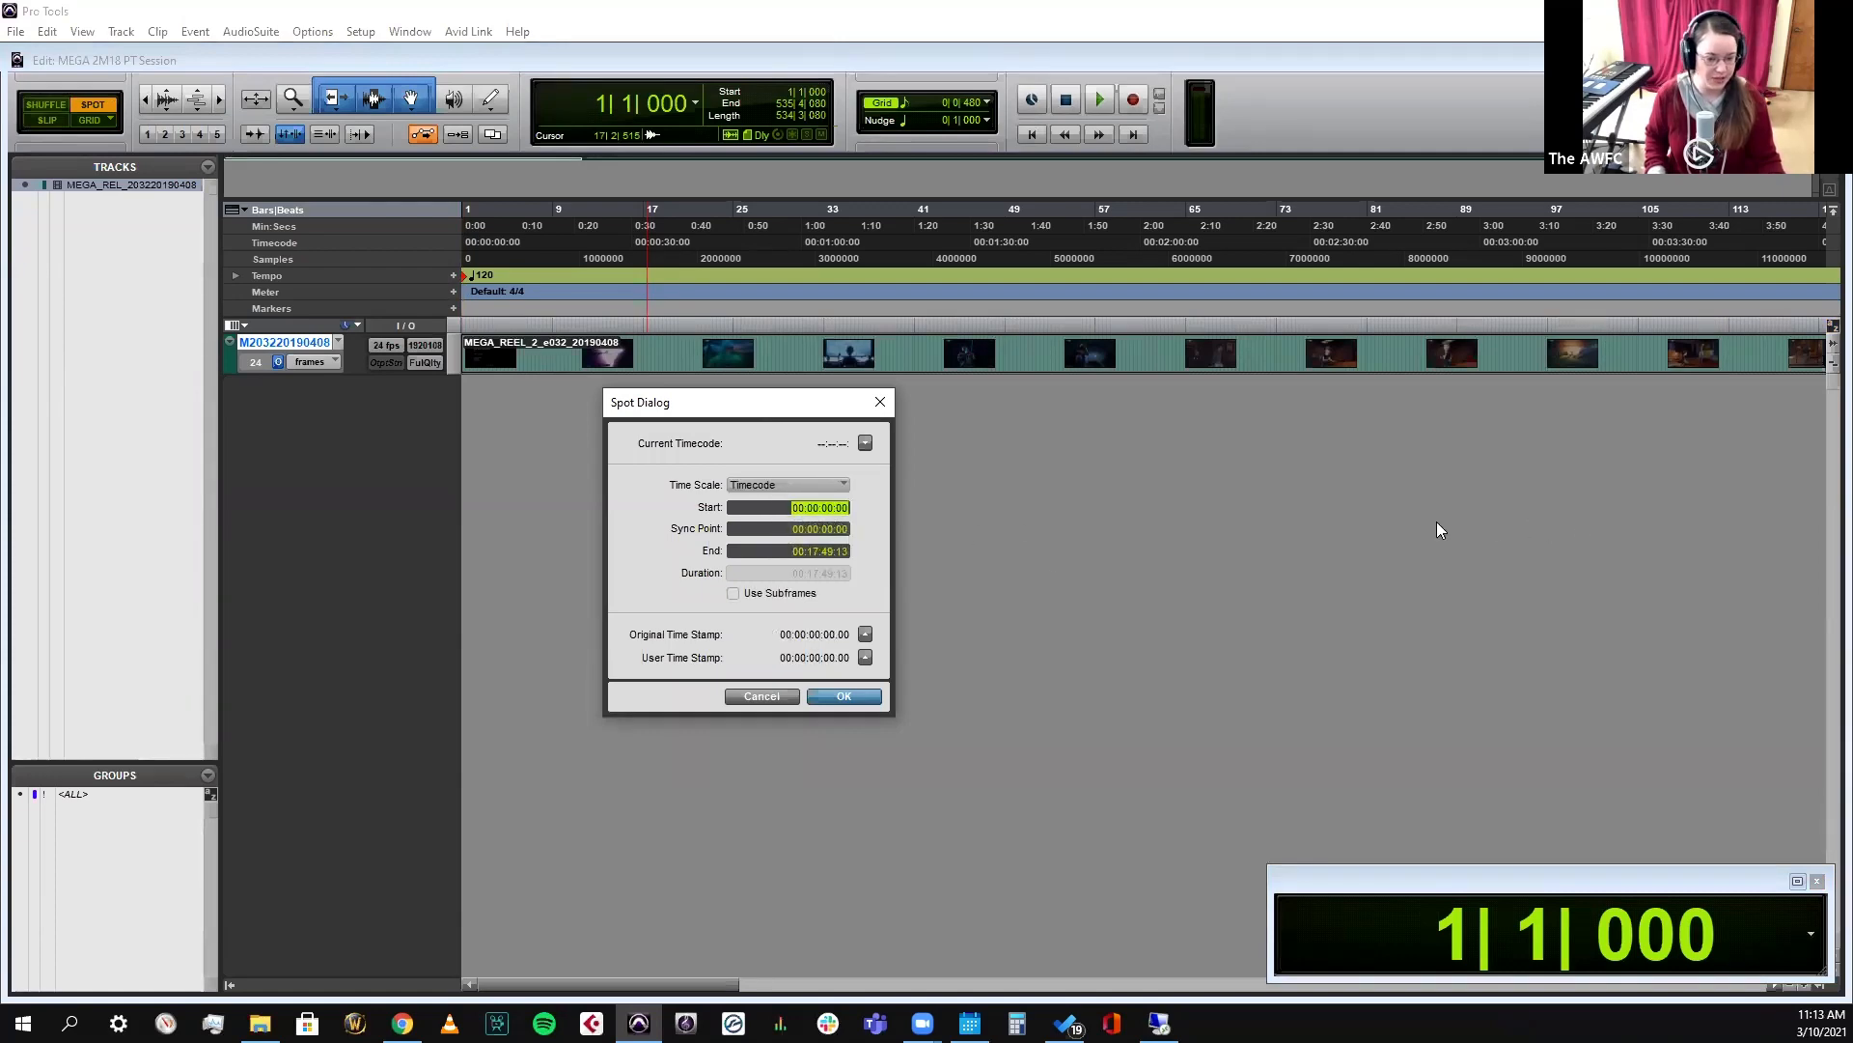
left_click(881, 403)
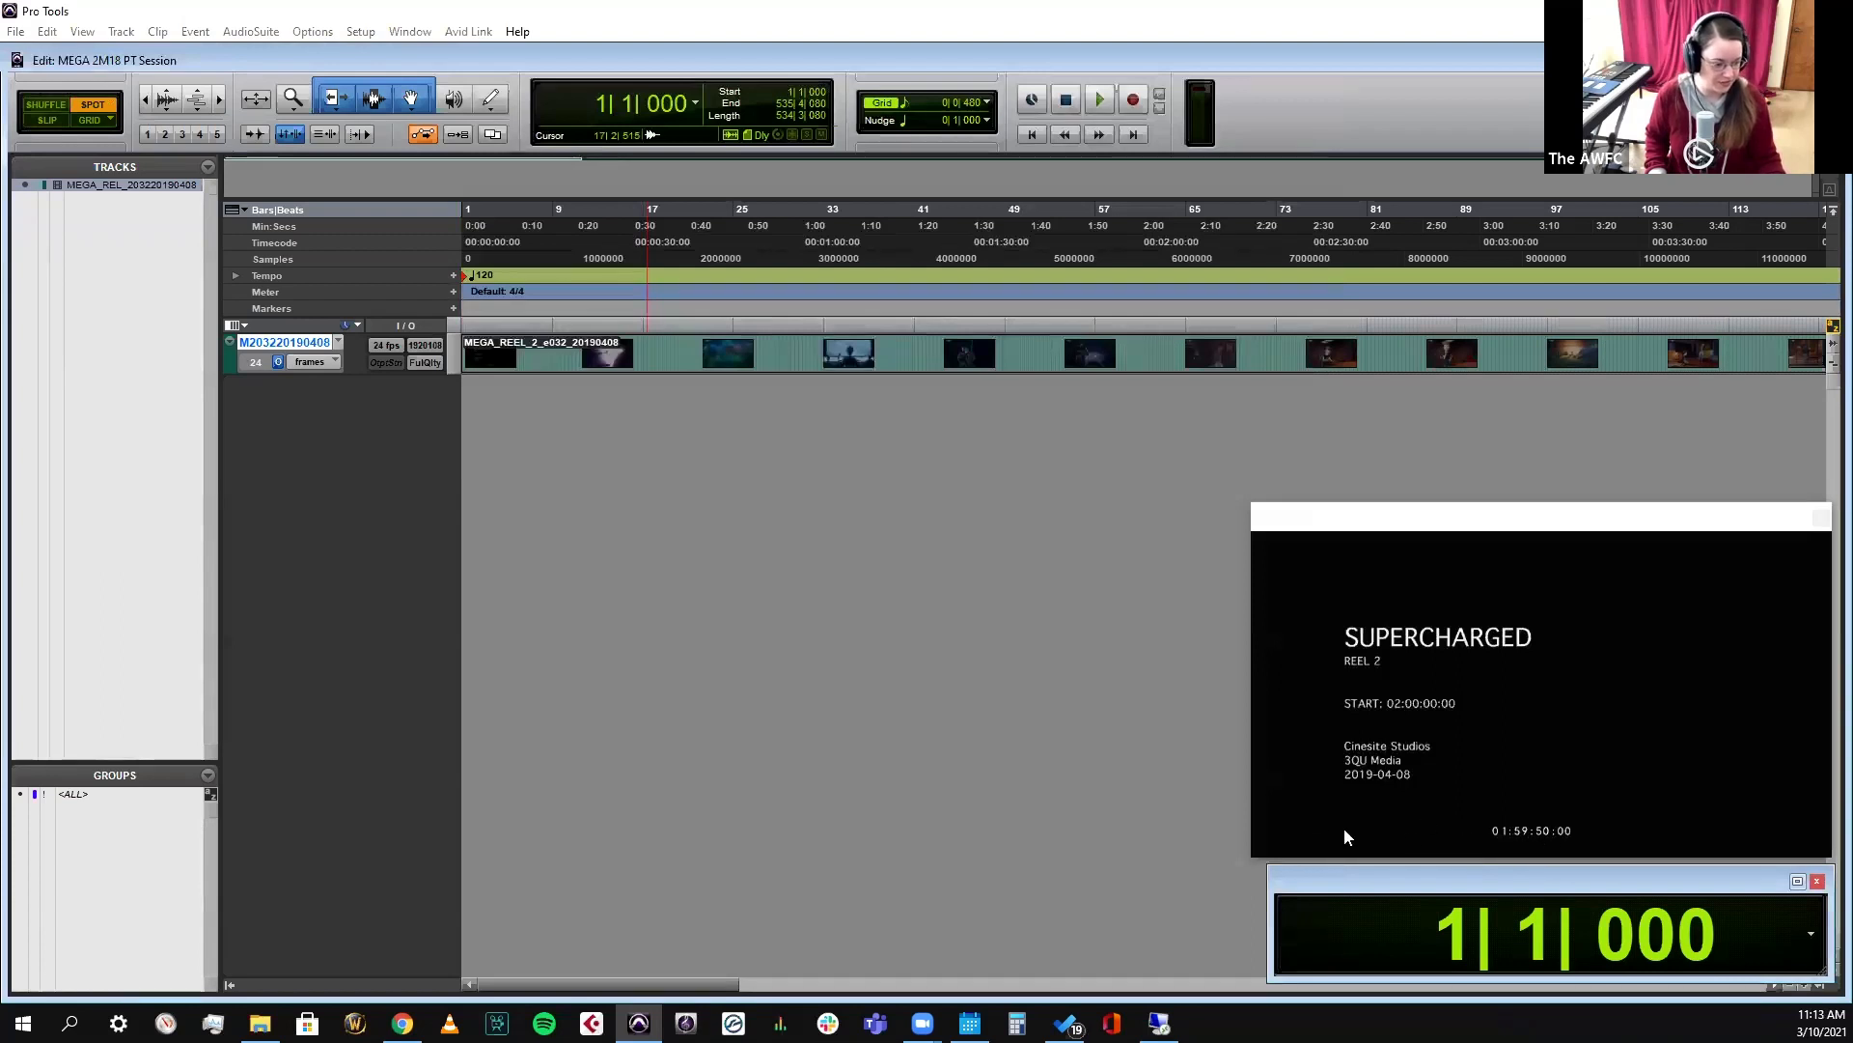
left_click(594, 361)
type("01:59:05:00")
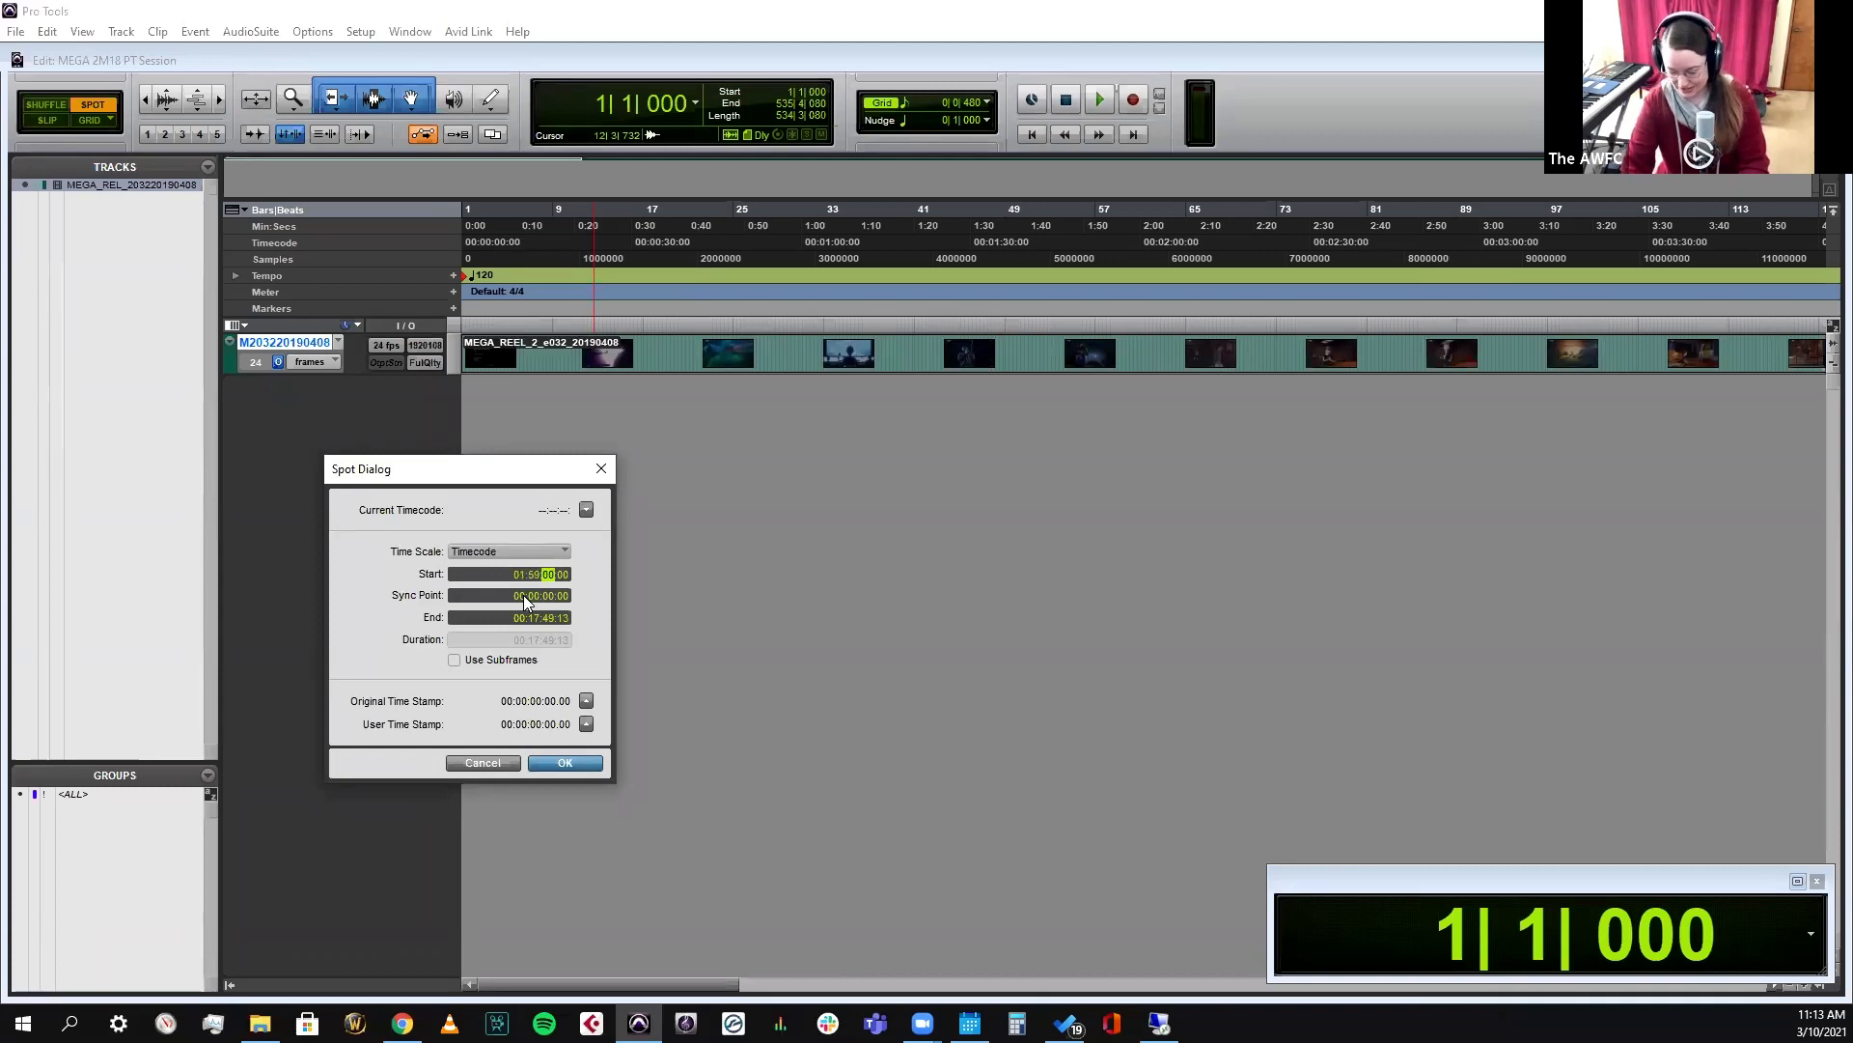
key("Return")
Zoom out the timeline and examine where the spotted video clip sits relative to the session start
left_click_drag(1598, 984, 1579, 981)
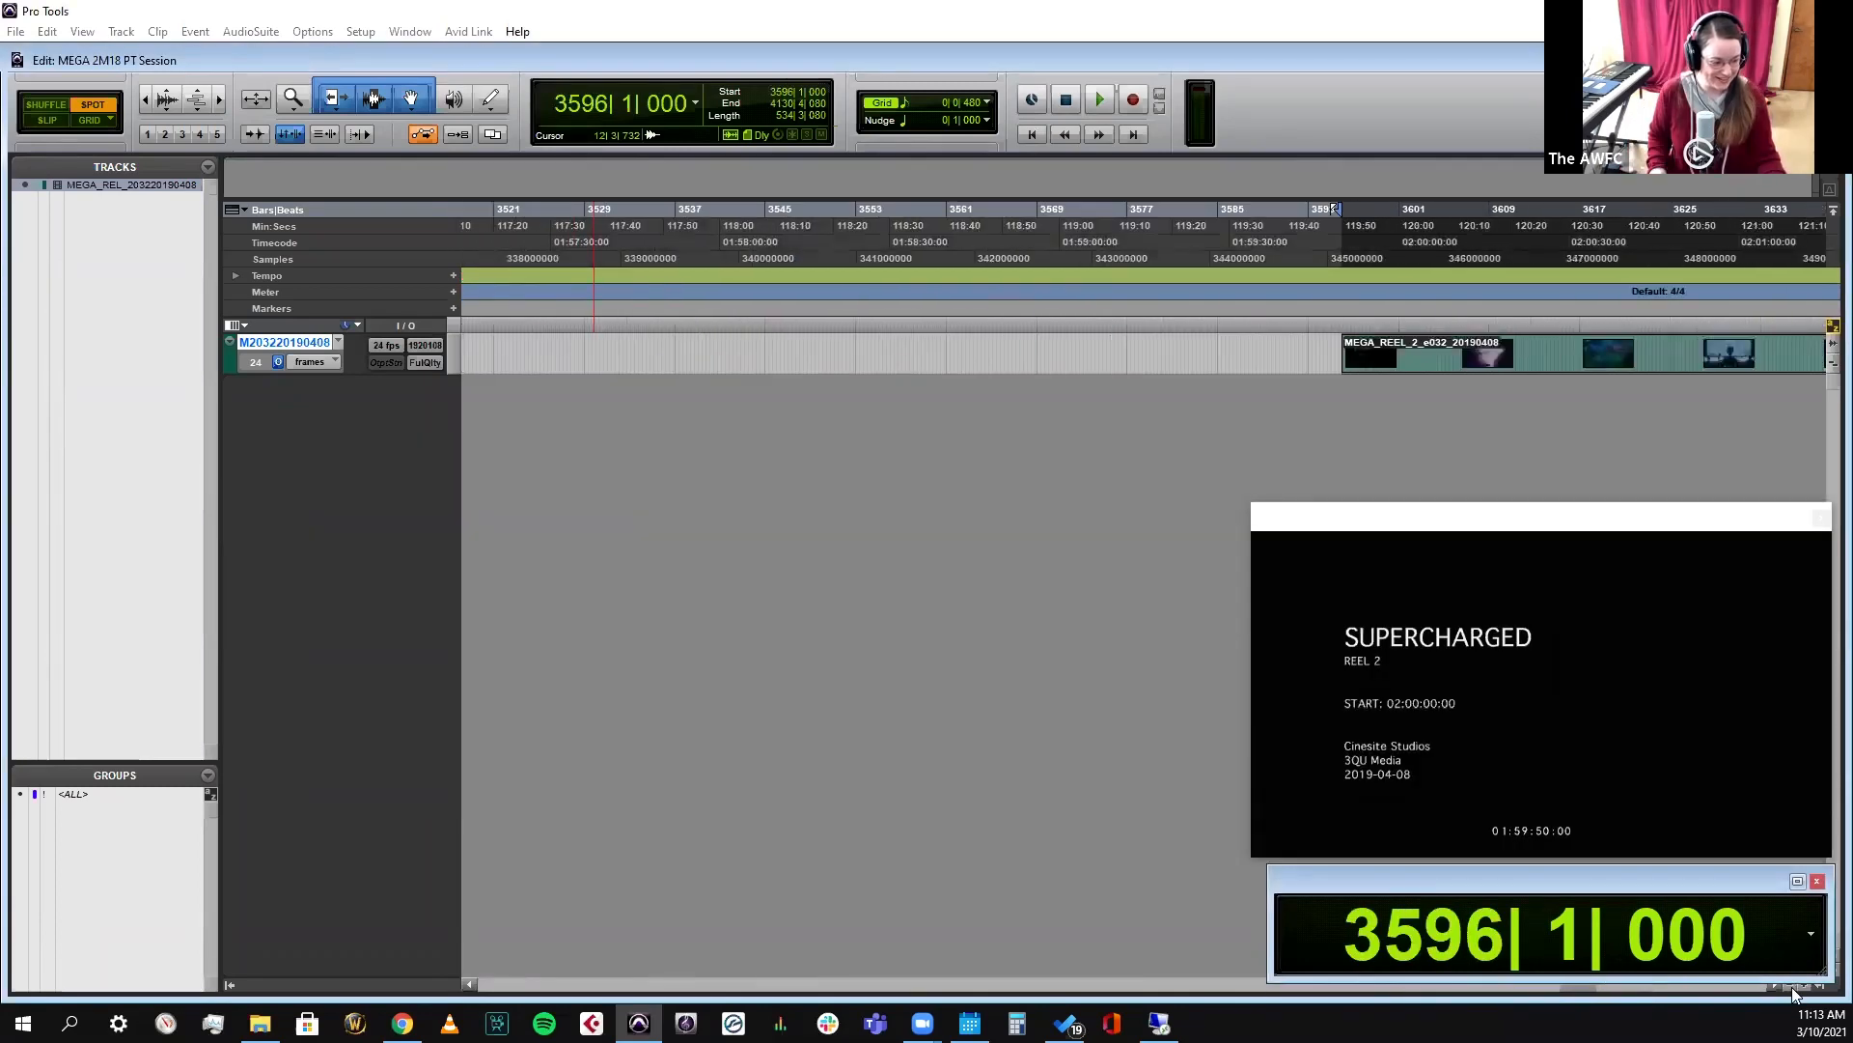
left_click(1791, 987)
left_click(1791, 987)
left_click(1792, 986)
left_click(1791, 986)
left_click(1791, 987)
left_click_drag(1114, 987, 1435, 972)
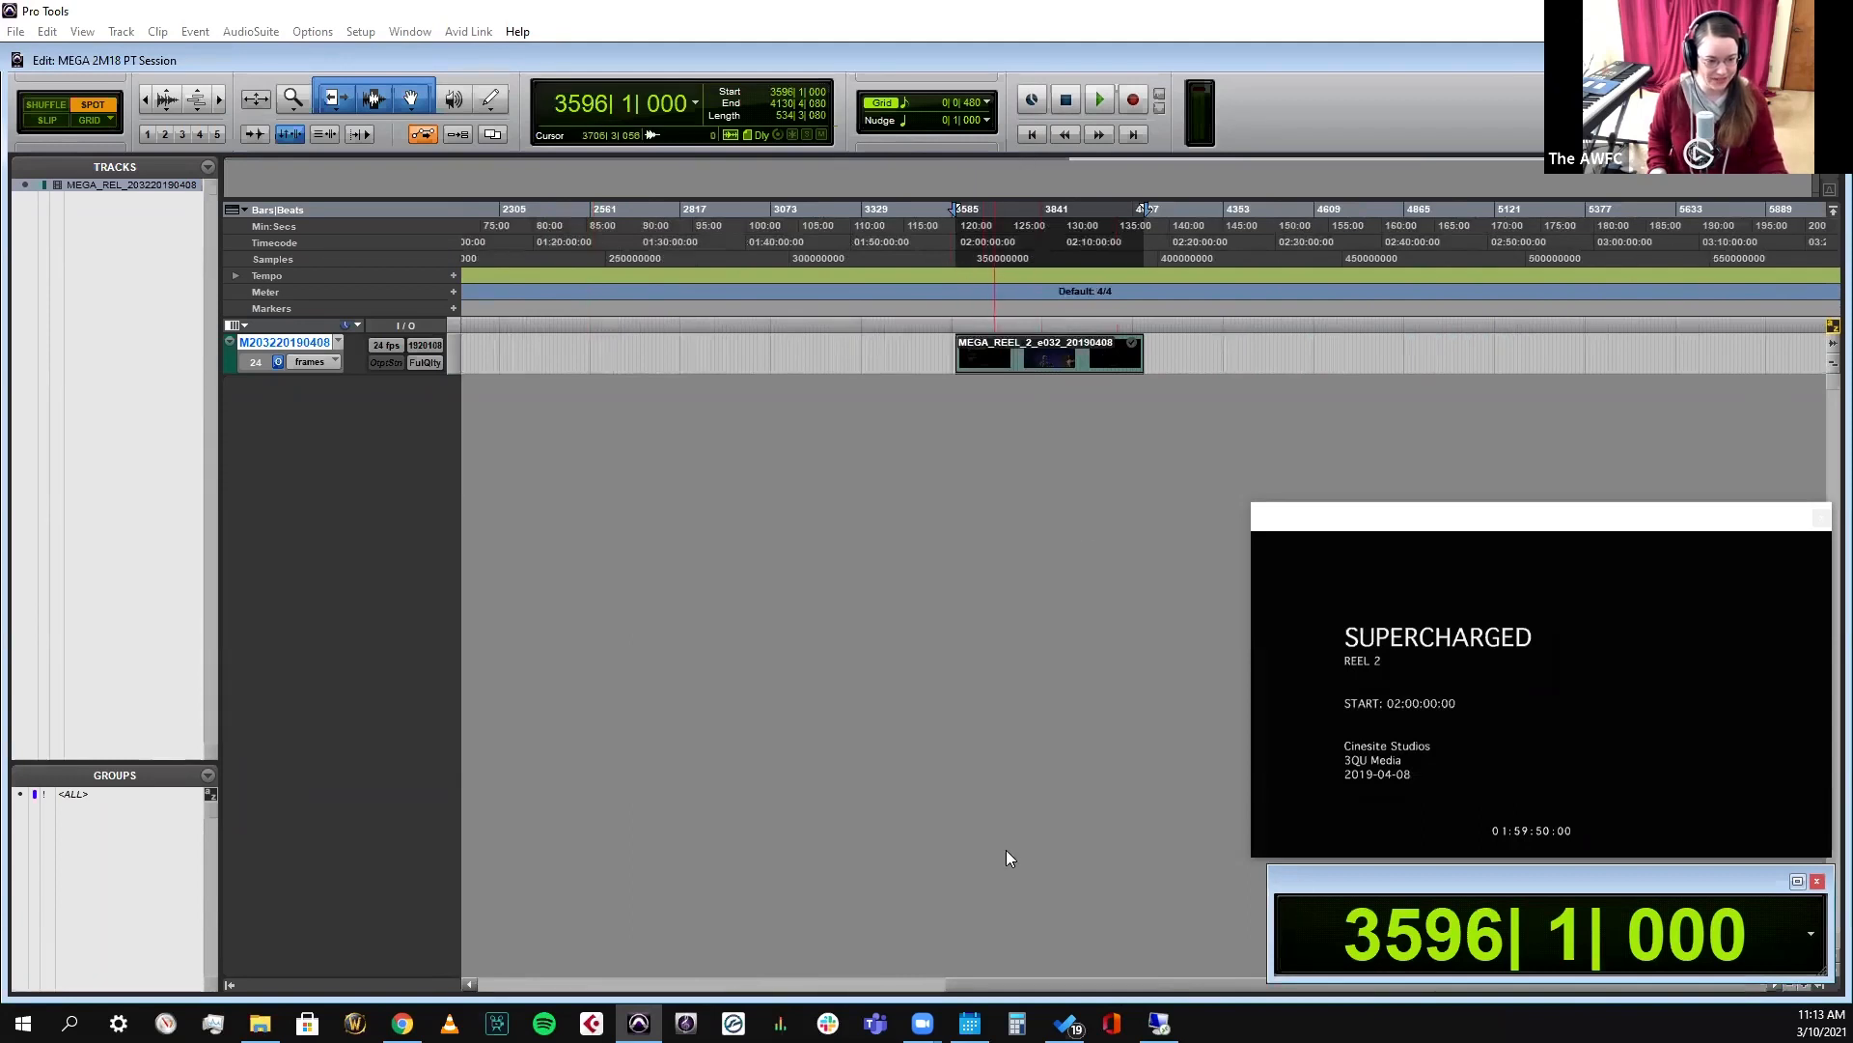
left_click_drag(1056, 983, 610, 944)
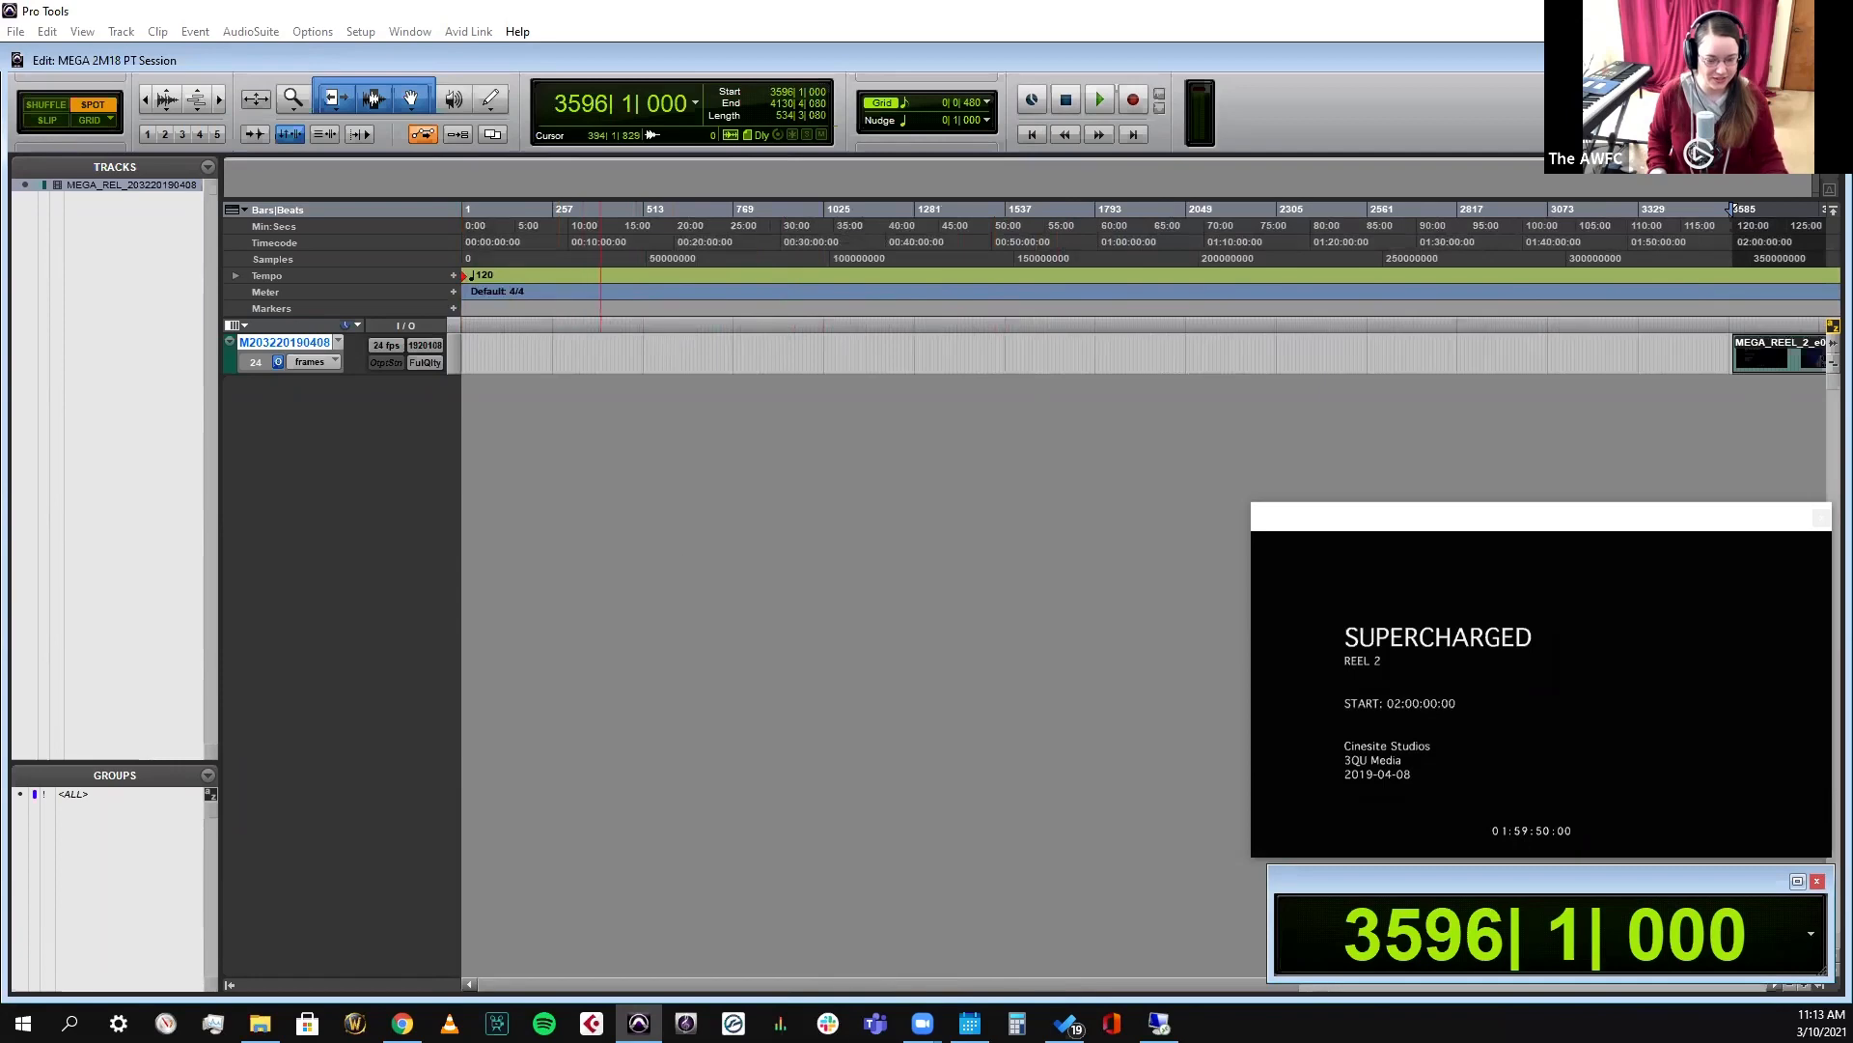
left_click_drag(848, 987, 1779, 247)
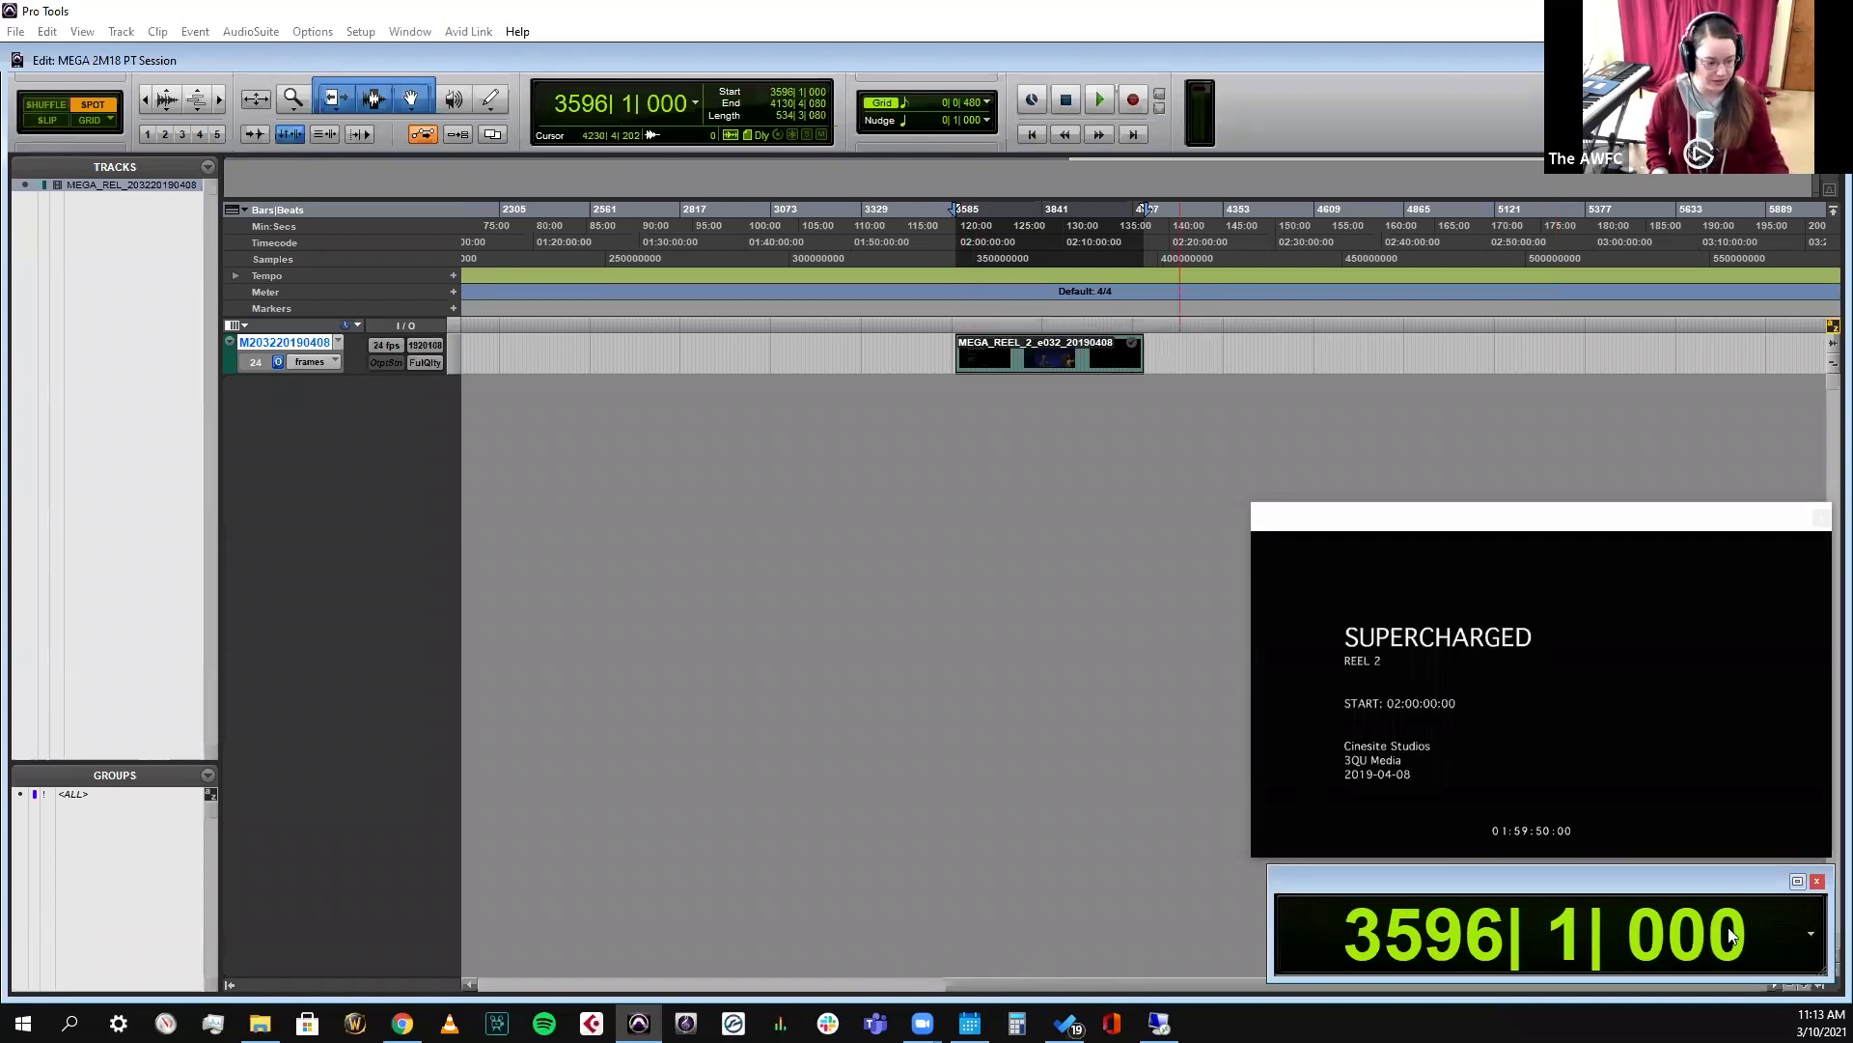
Switch the big counter's time scale to Timecode
left_click(1813, 934)
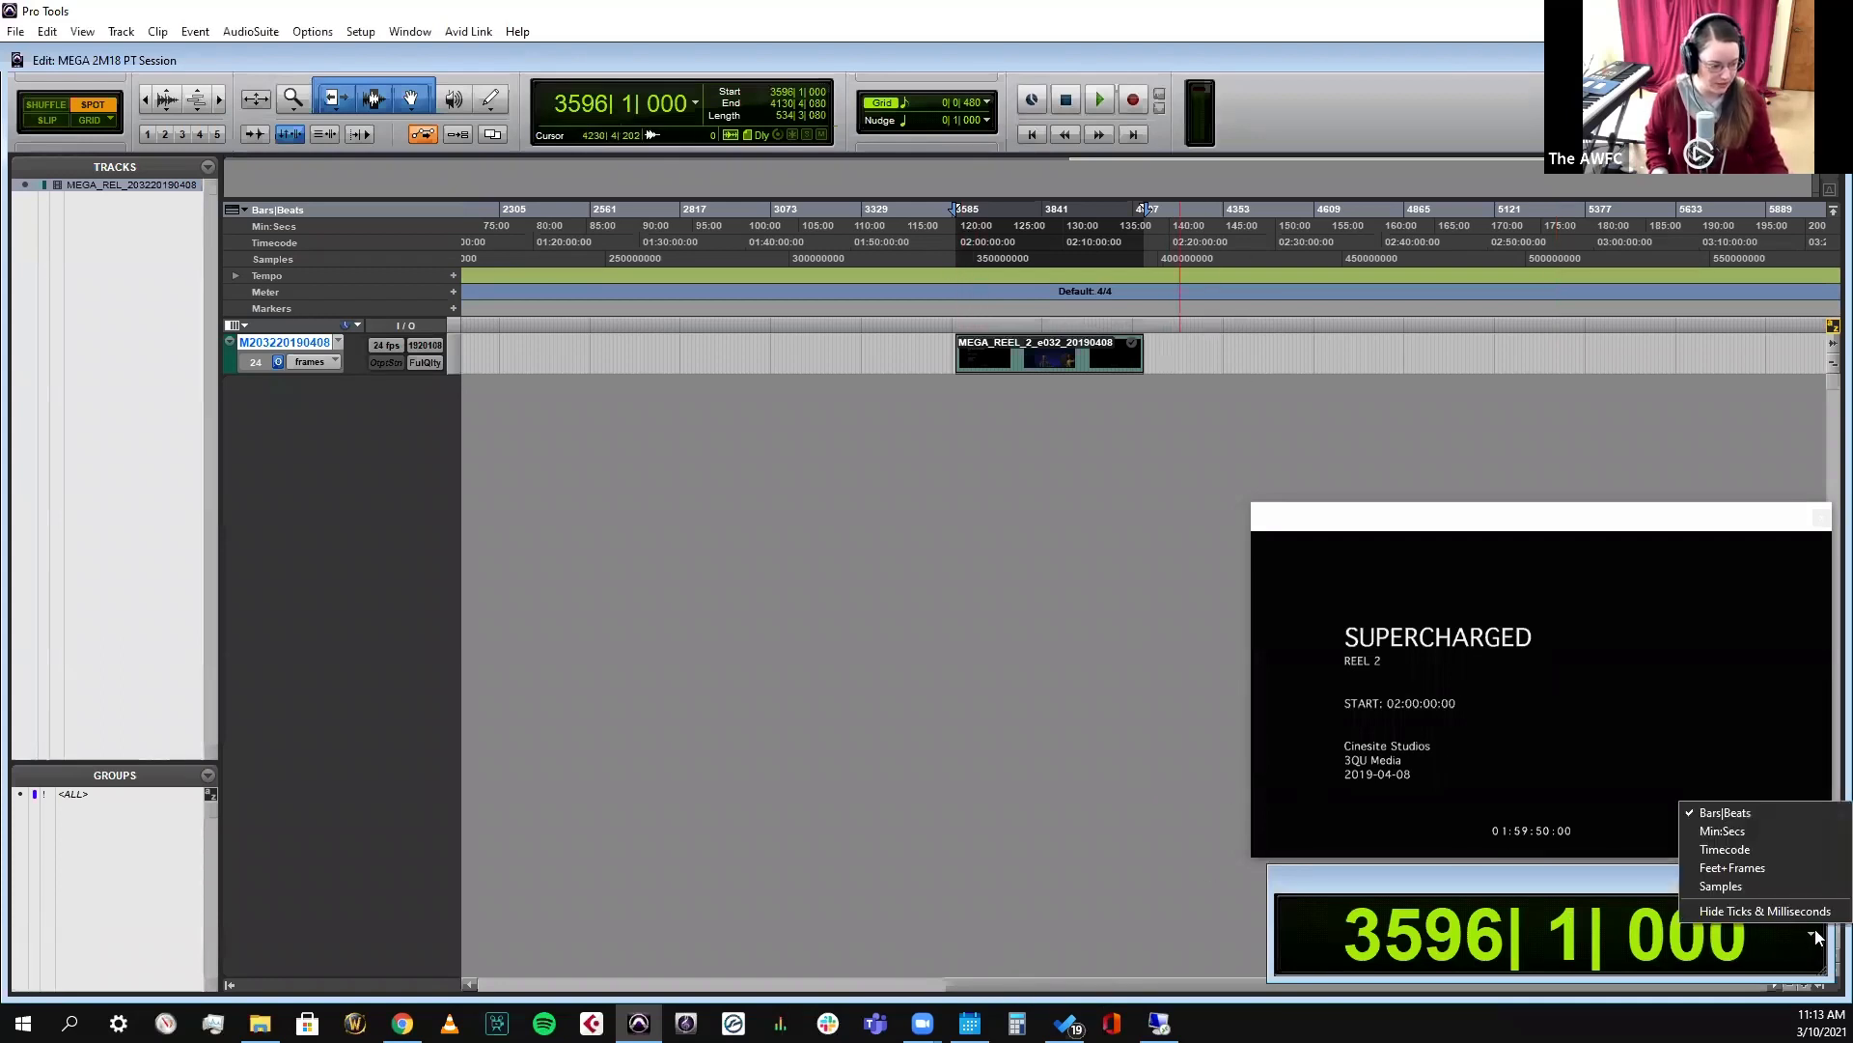
left_click(1778, 848)
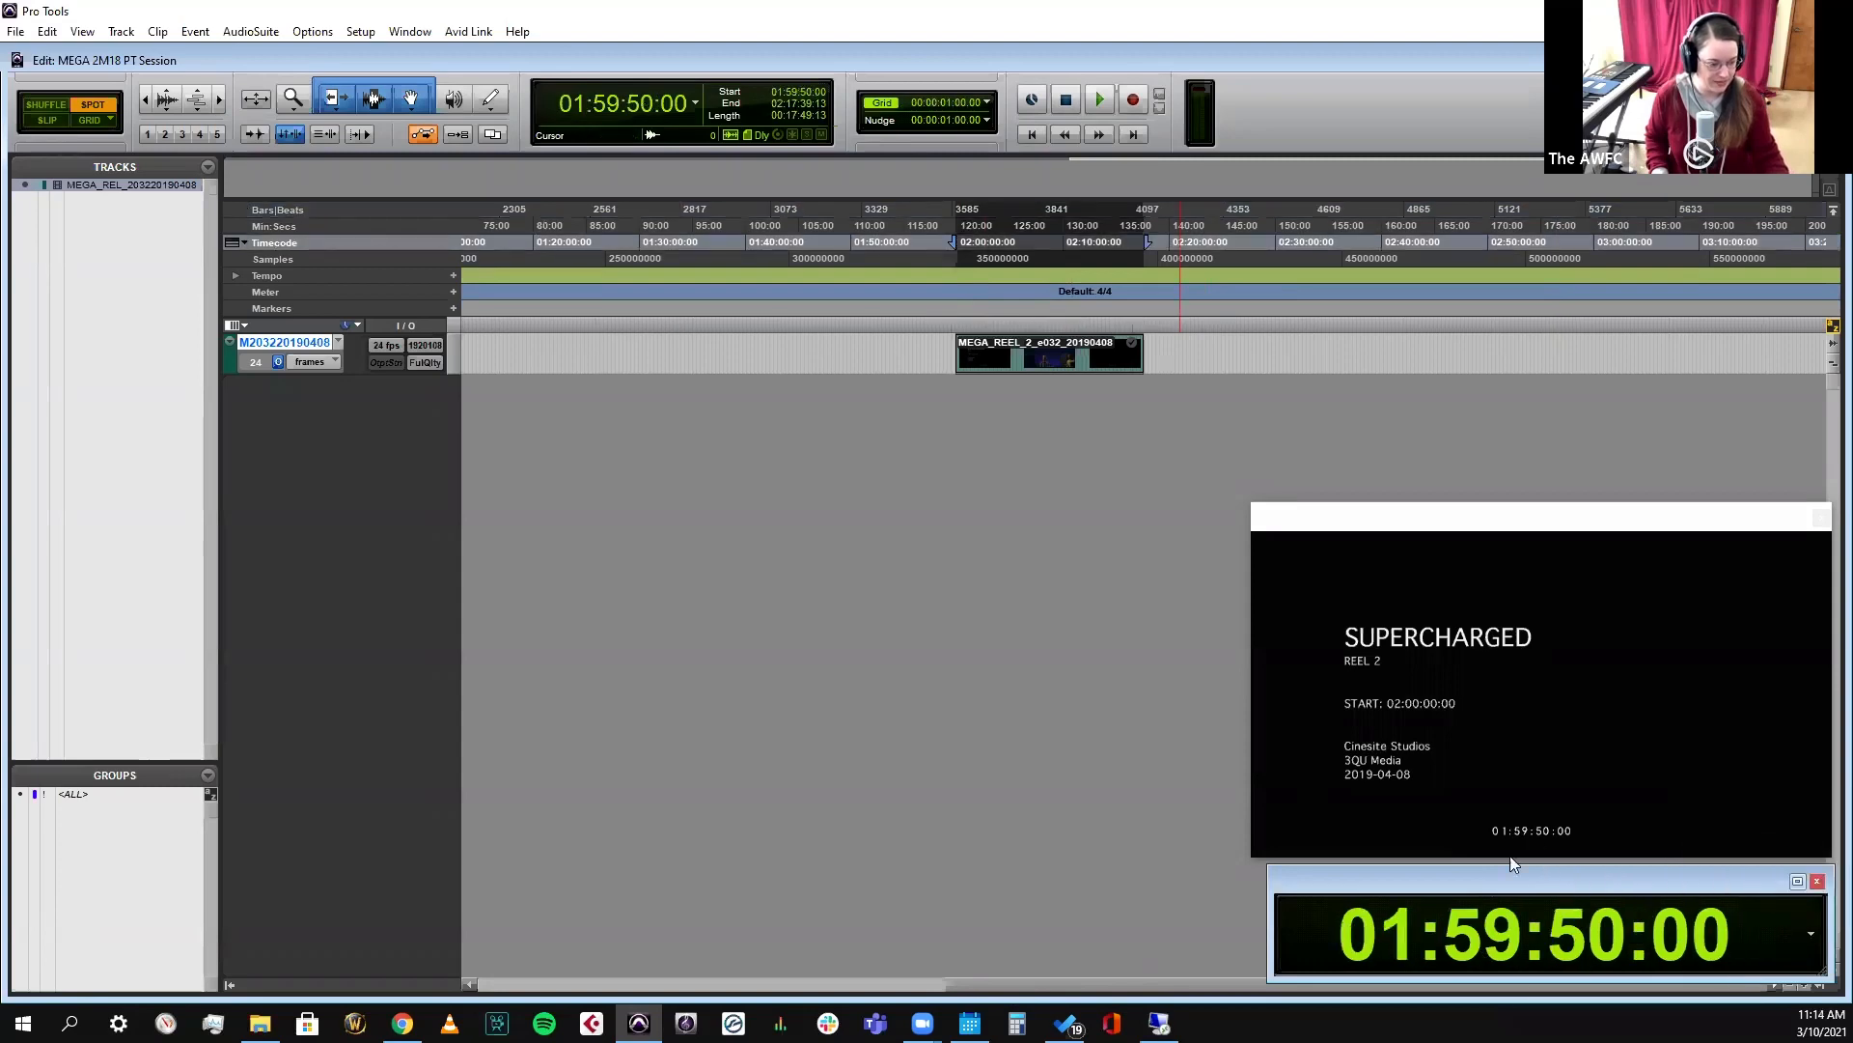